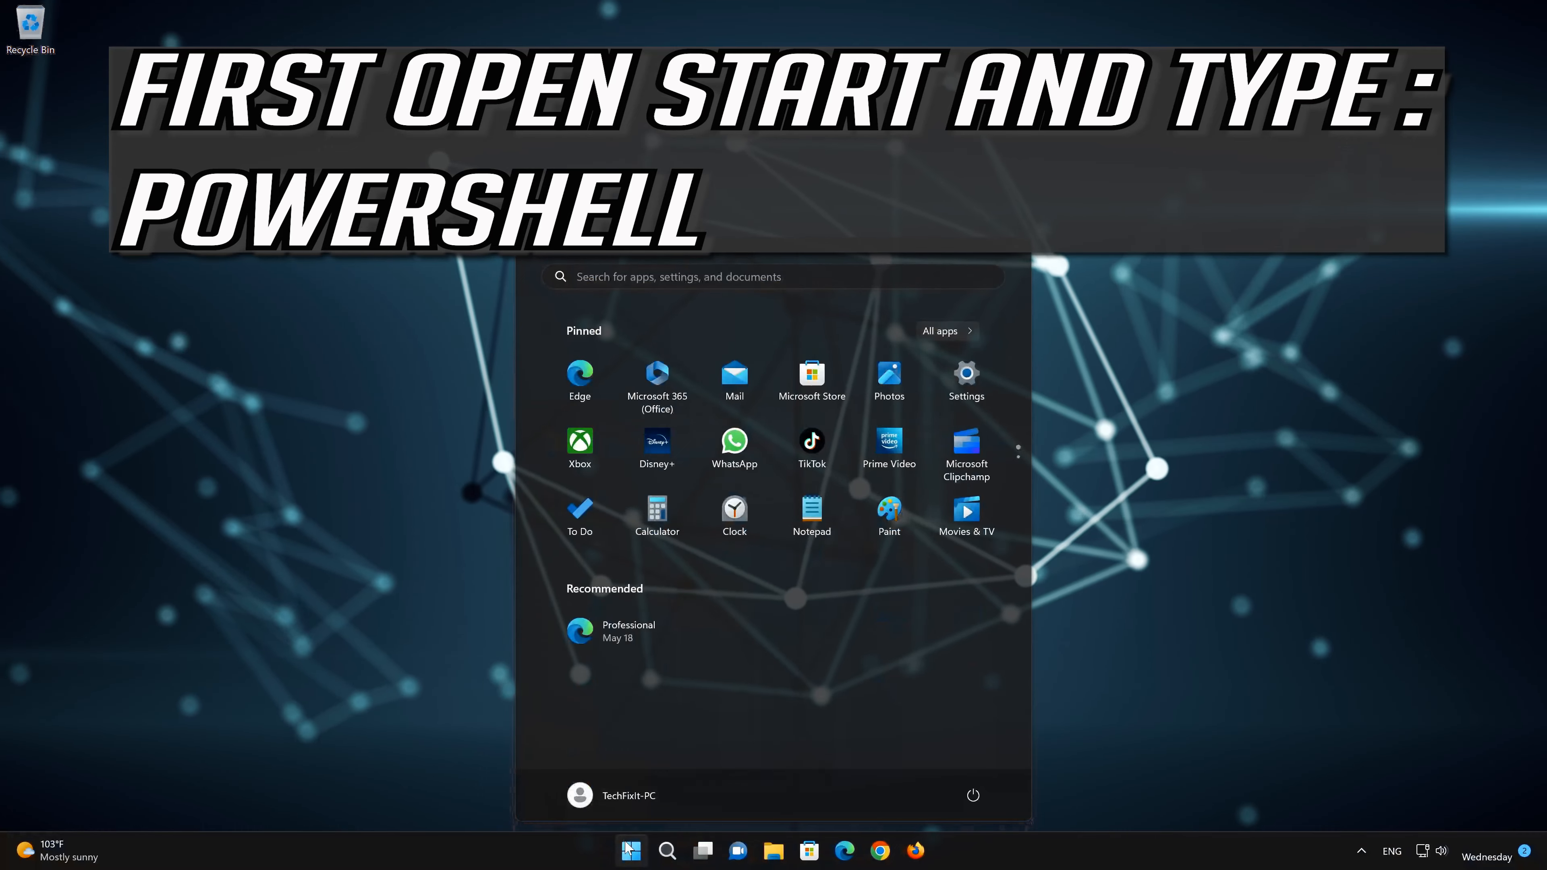
# Find PowerShell and start Windows PowerShell as administrator, allow it to make changes, and reposition its window nearer the desktop's centre.
pyautogui.write('power')
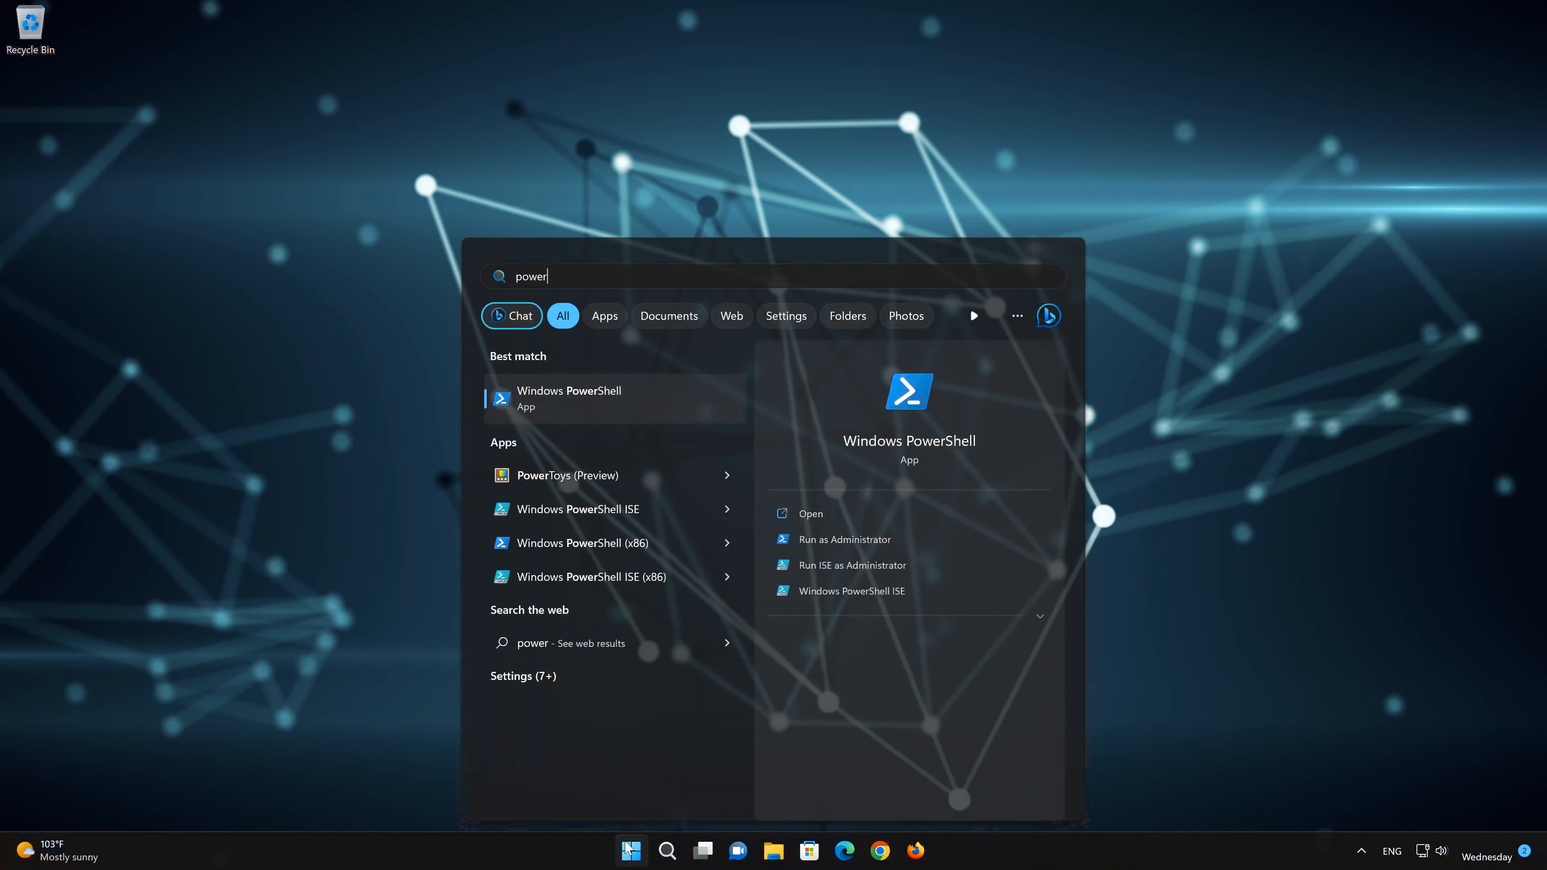
pyautogui.write('shell')
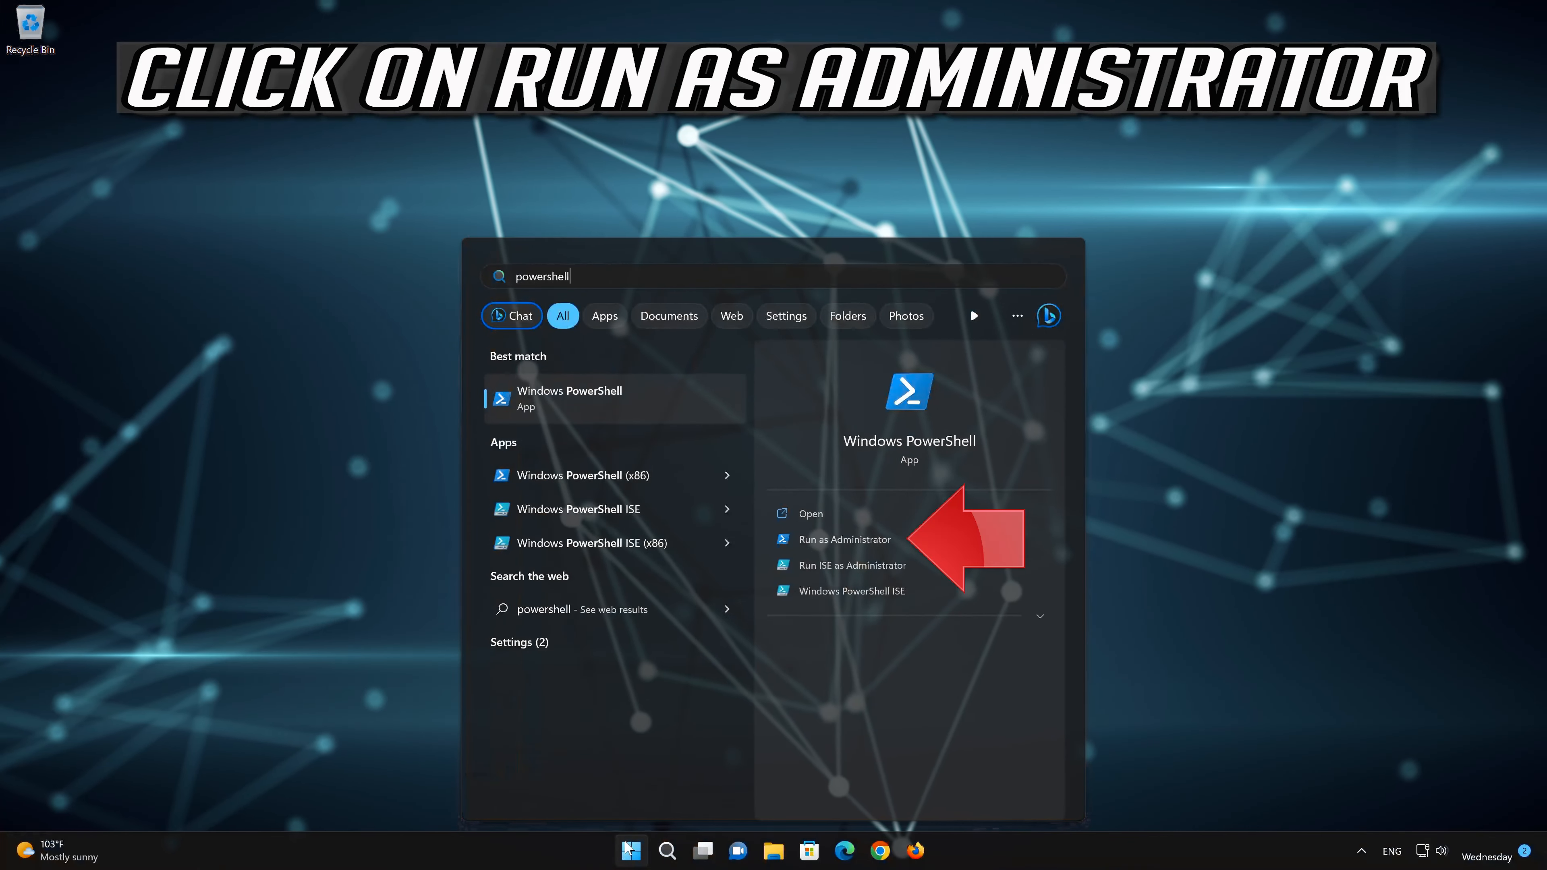
pyautogui.click(887, 540)
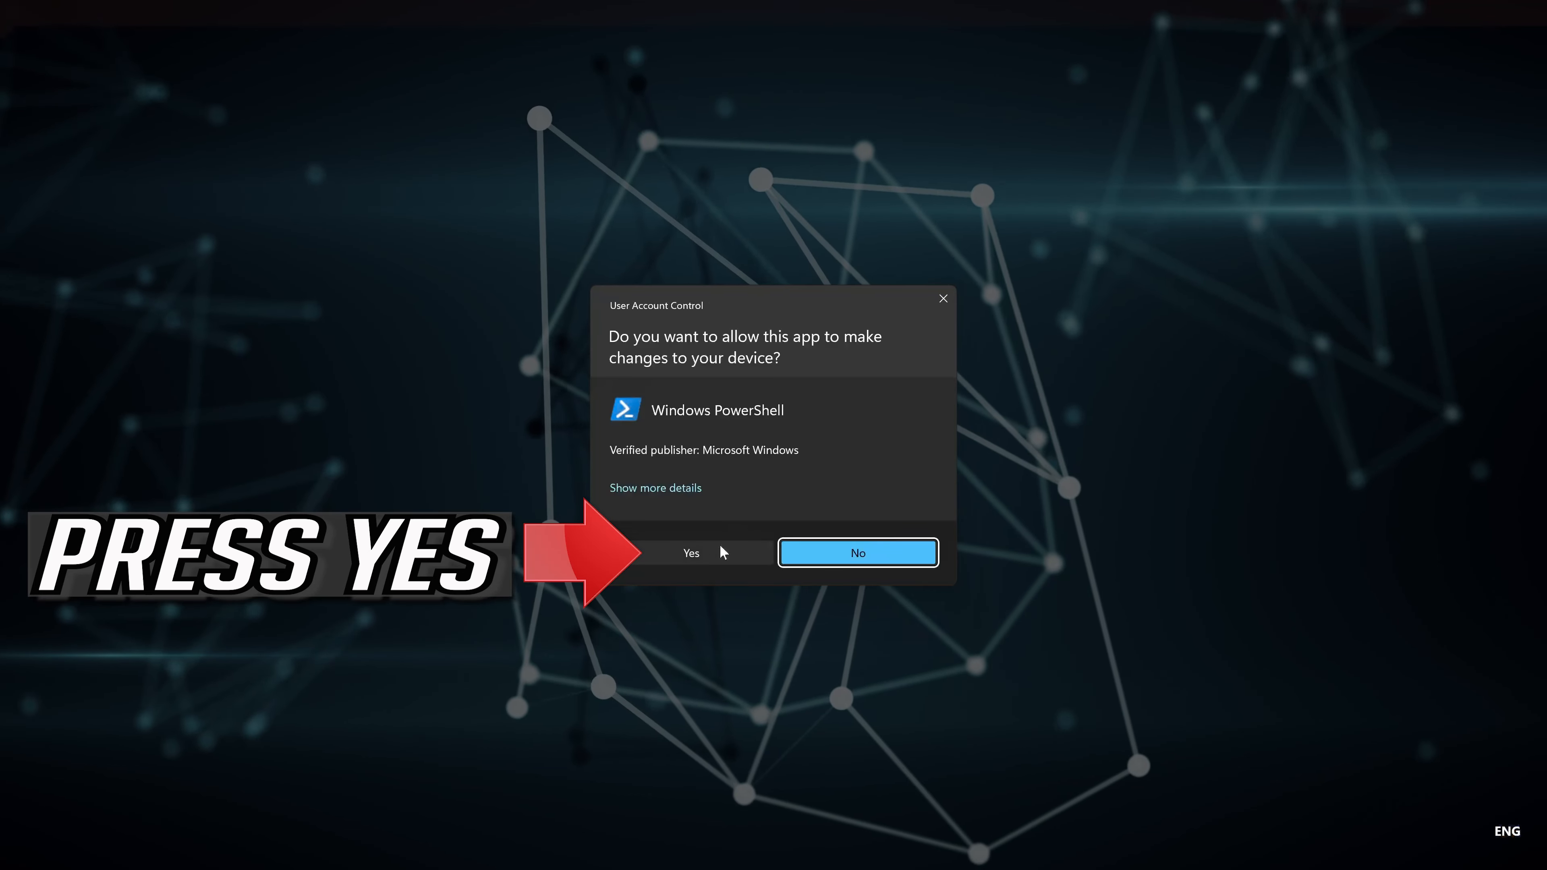
pyautogui.click(706, 547)
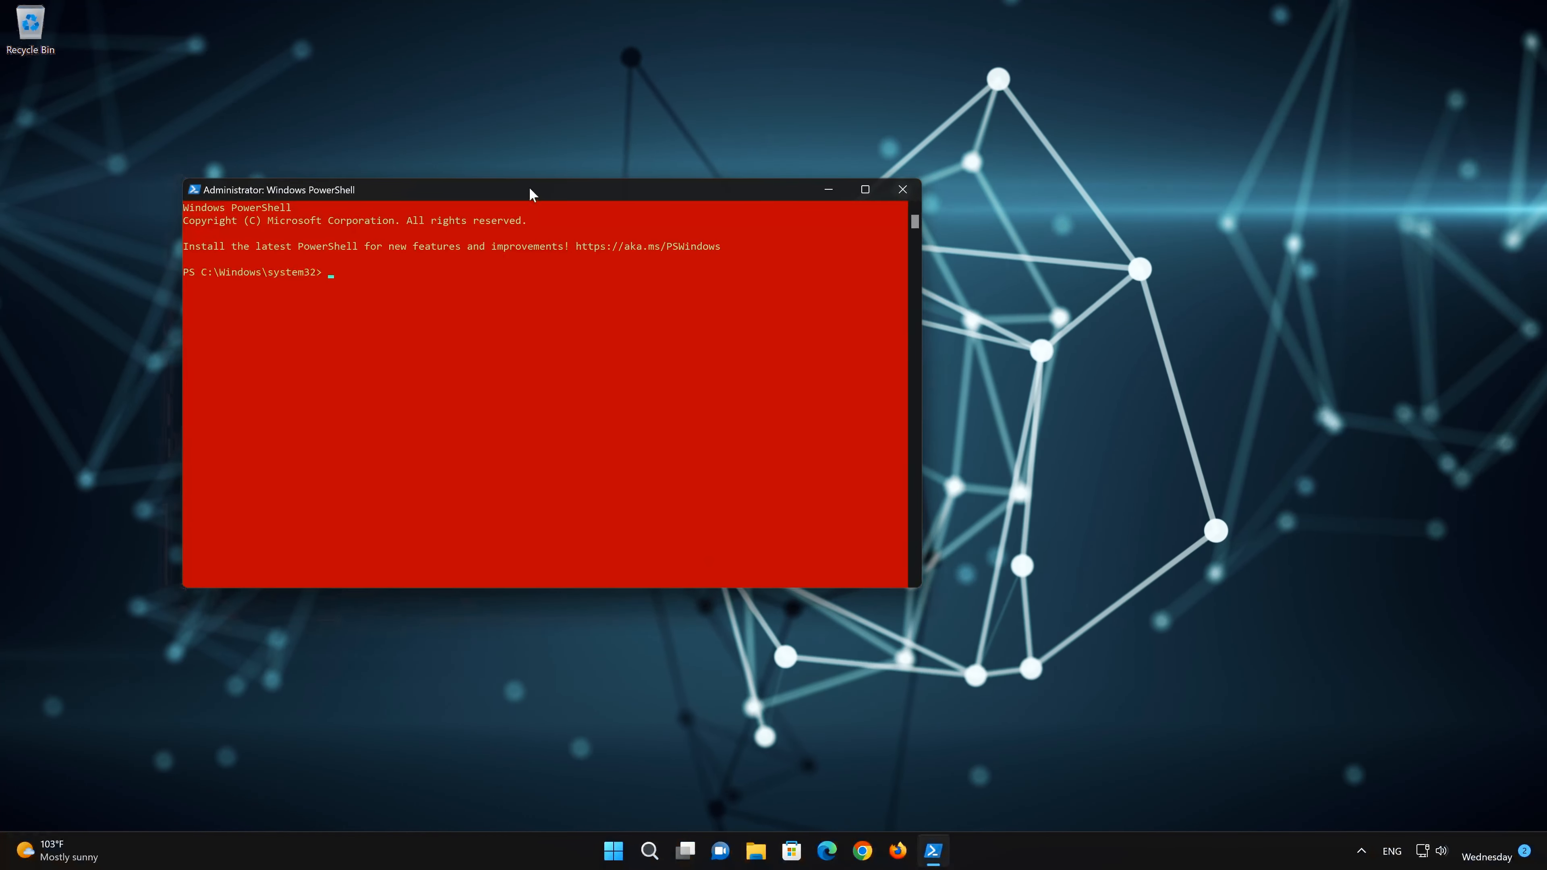
pyautogui.moveTo(529, 187); pyautogui.dragTo(781, 224)
pyautogui.moveTo(432, 215); pyautogui.dragTo(485, 256)
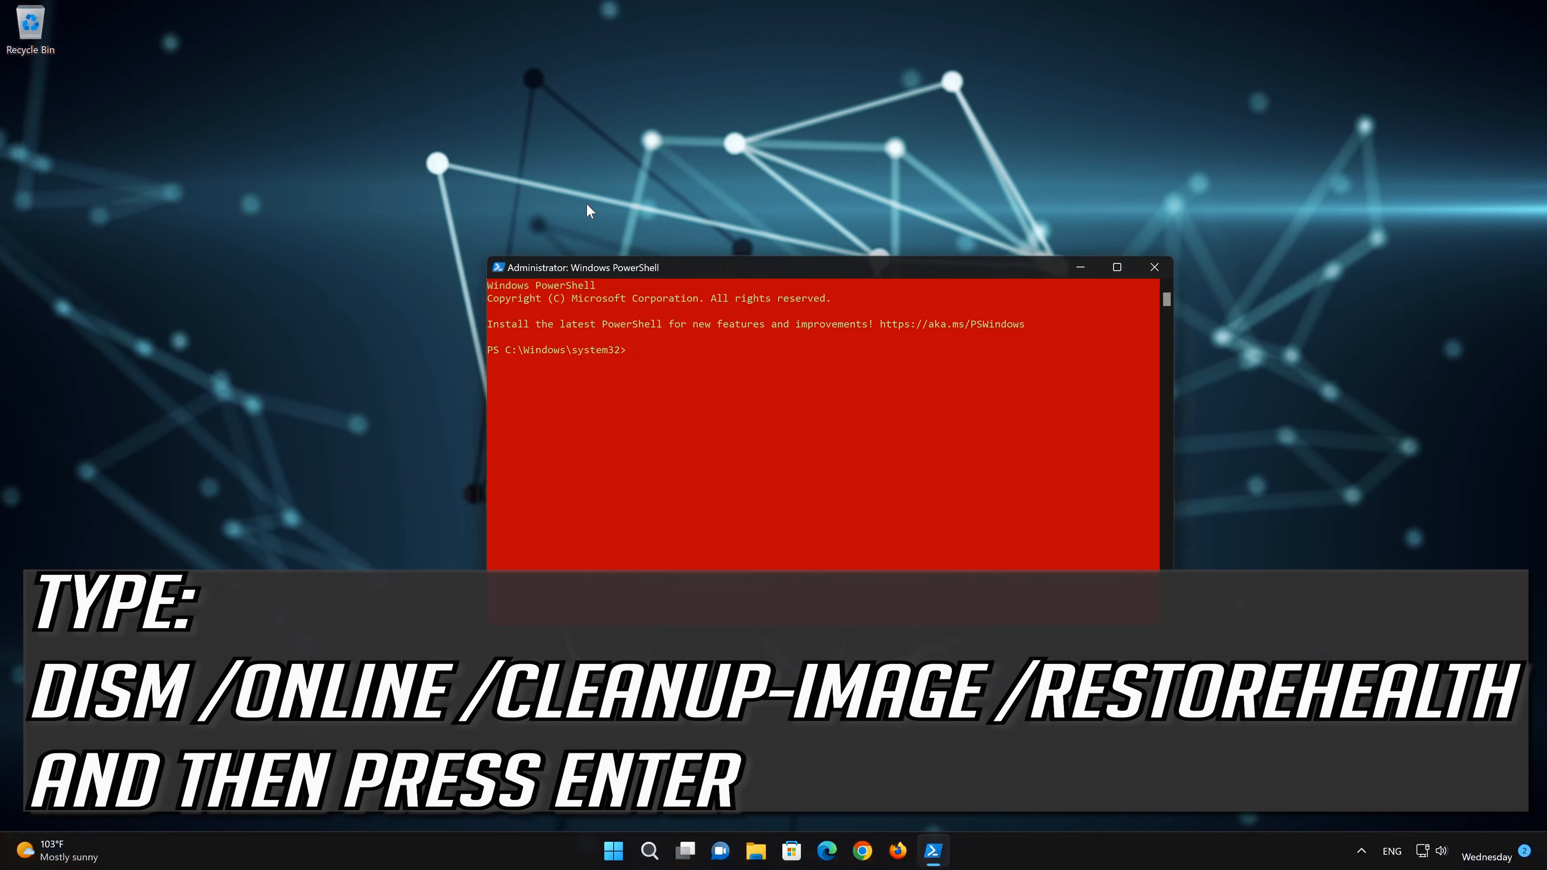
# Repair the Windows image by running DISM /Online /cleanup-Image /RestoreHealth.
pyautogui.write('DISM')
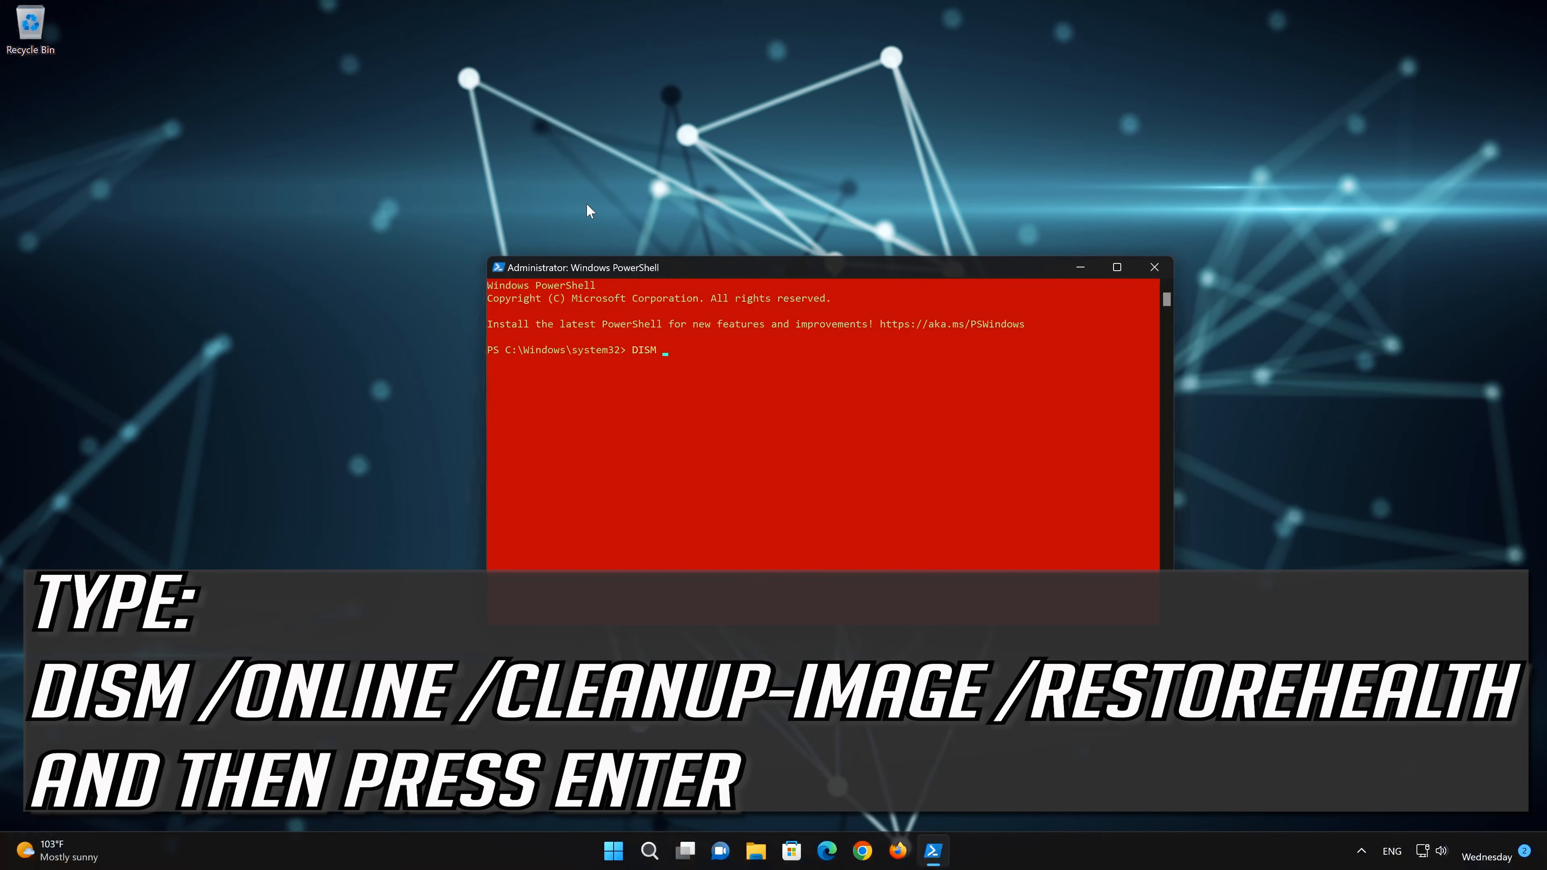
pyautogui.write(' /')
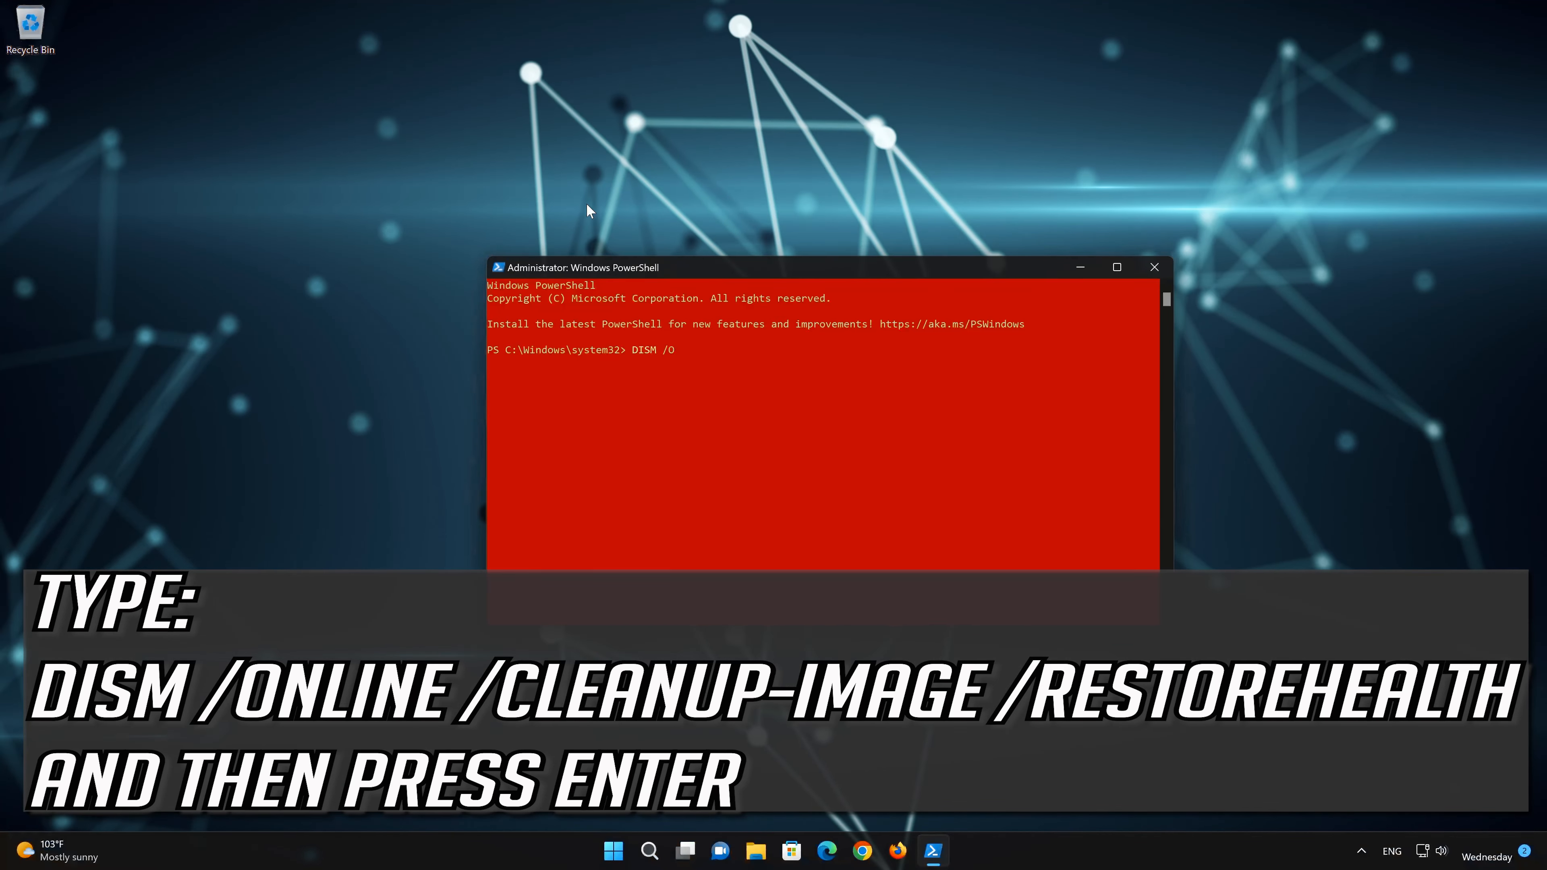
pyautogui.write('Onlin')
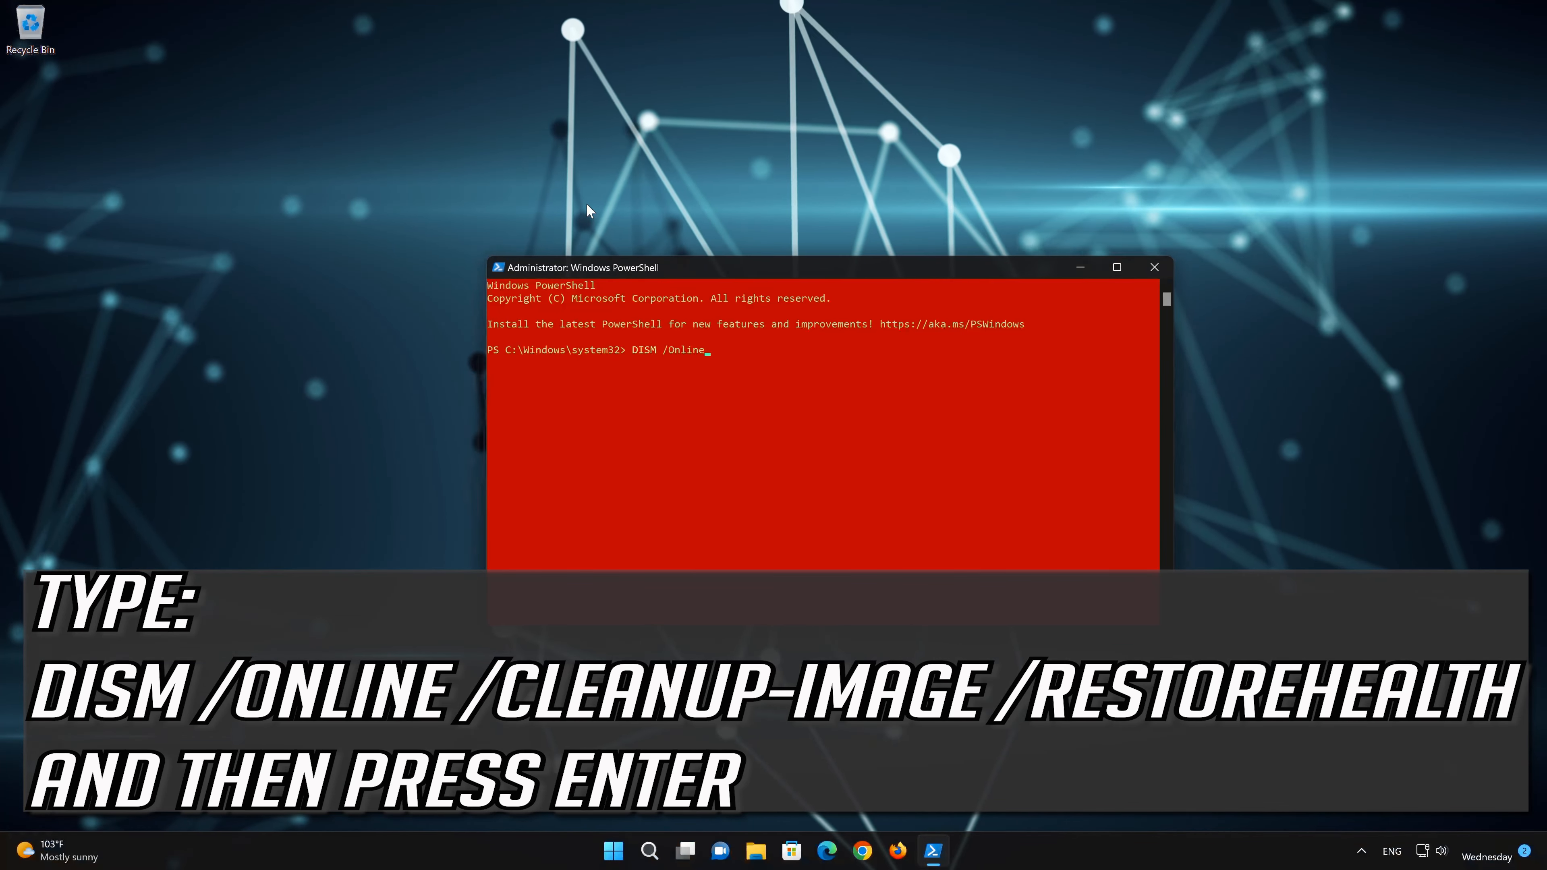
pyautogui.write('e ')
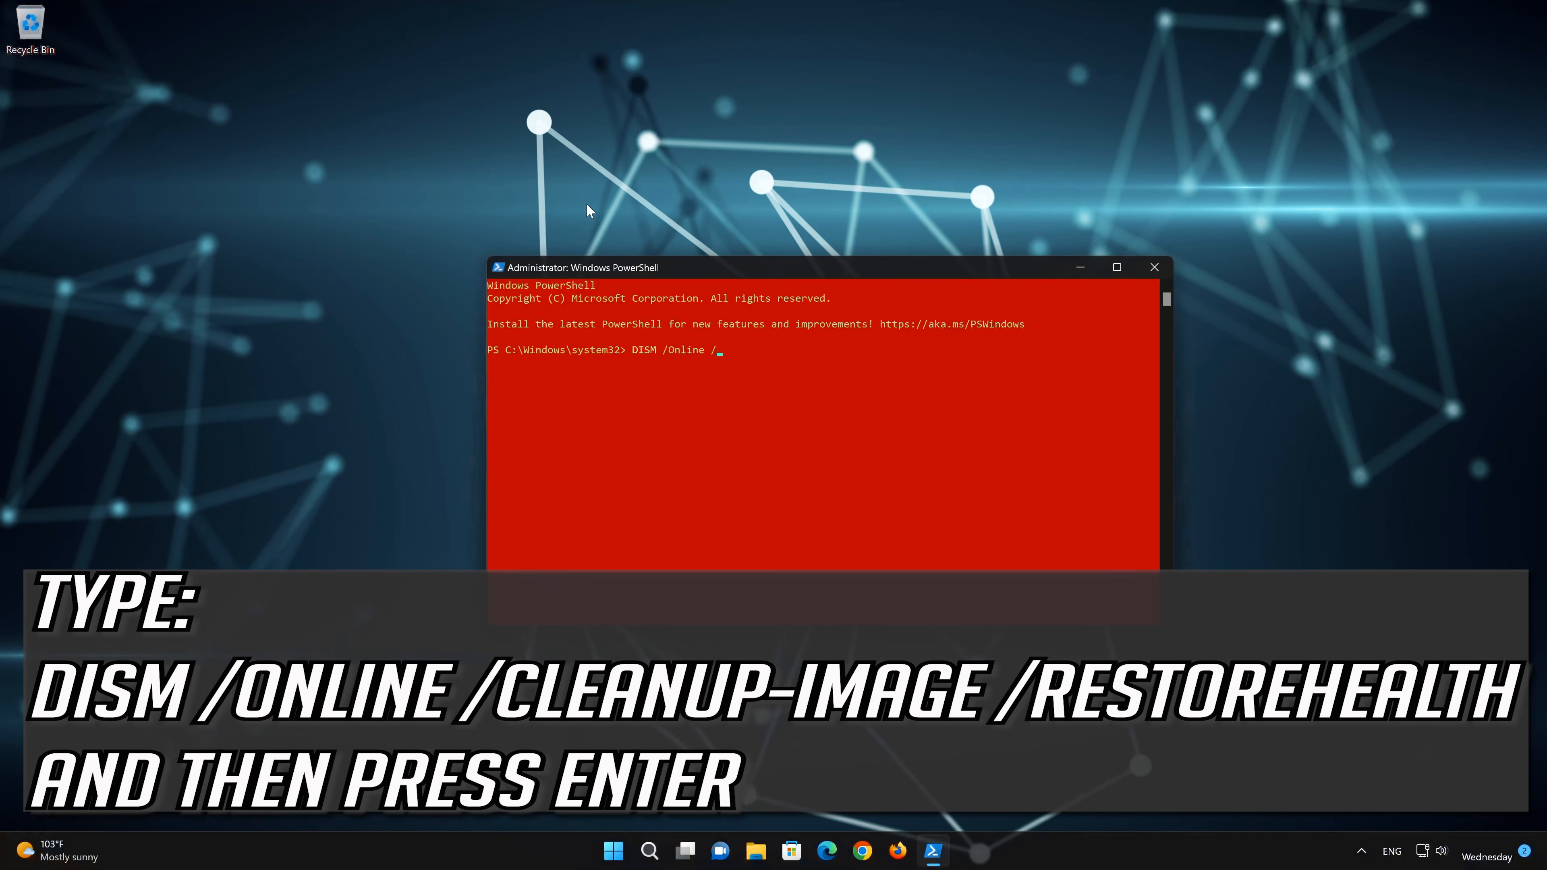
pyautogui.write('/clea')
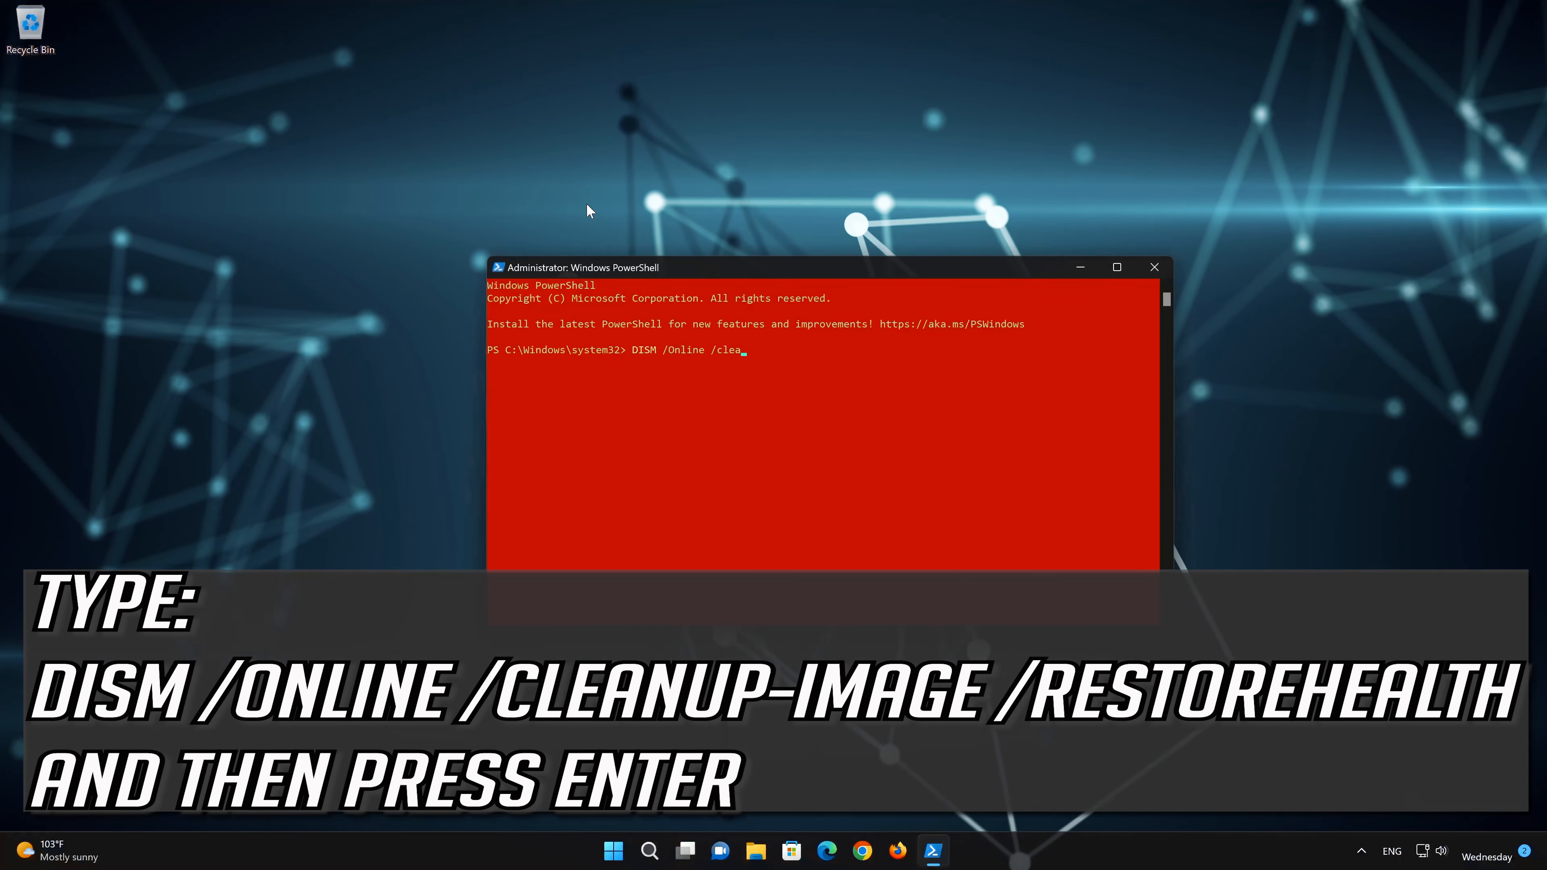
pyautogui.write('nup-Image /')
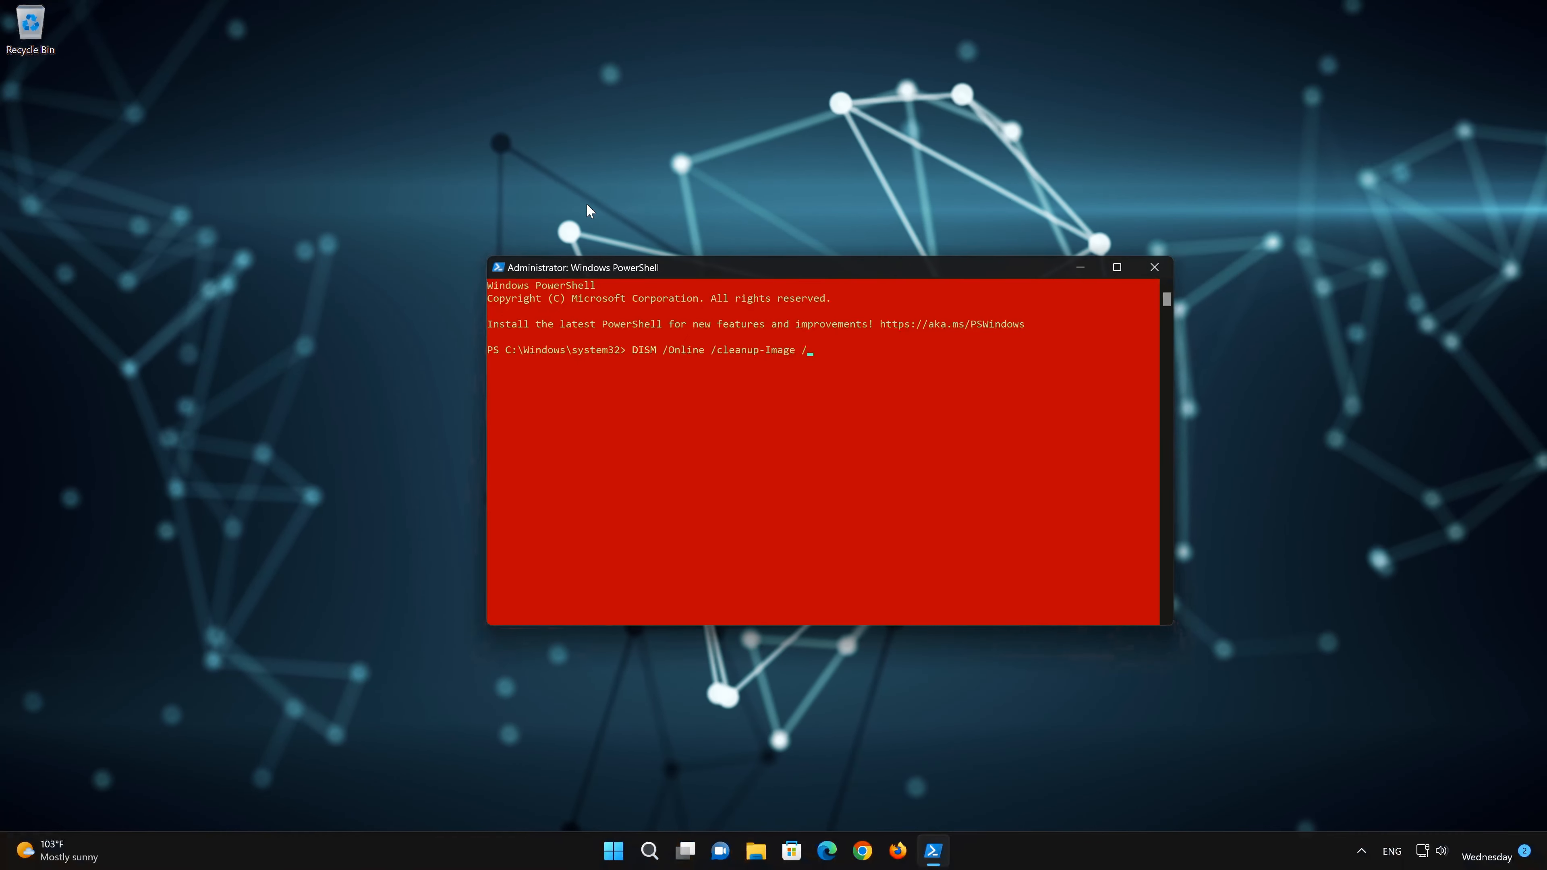
pyautogui.write('Restore')
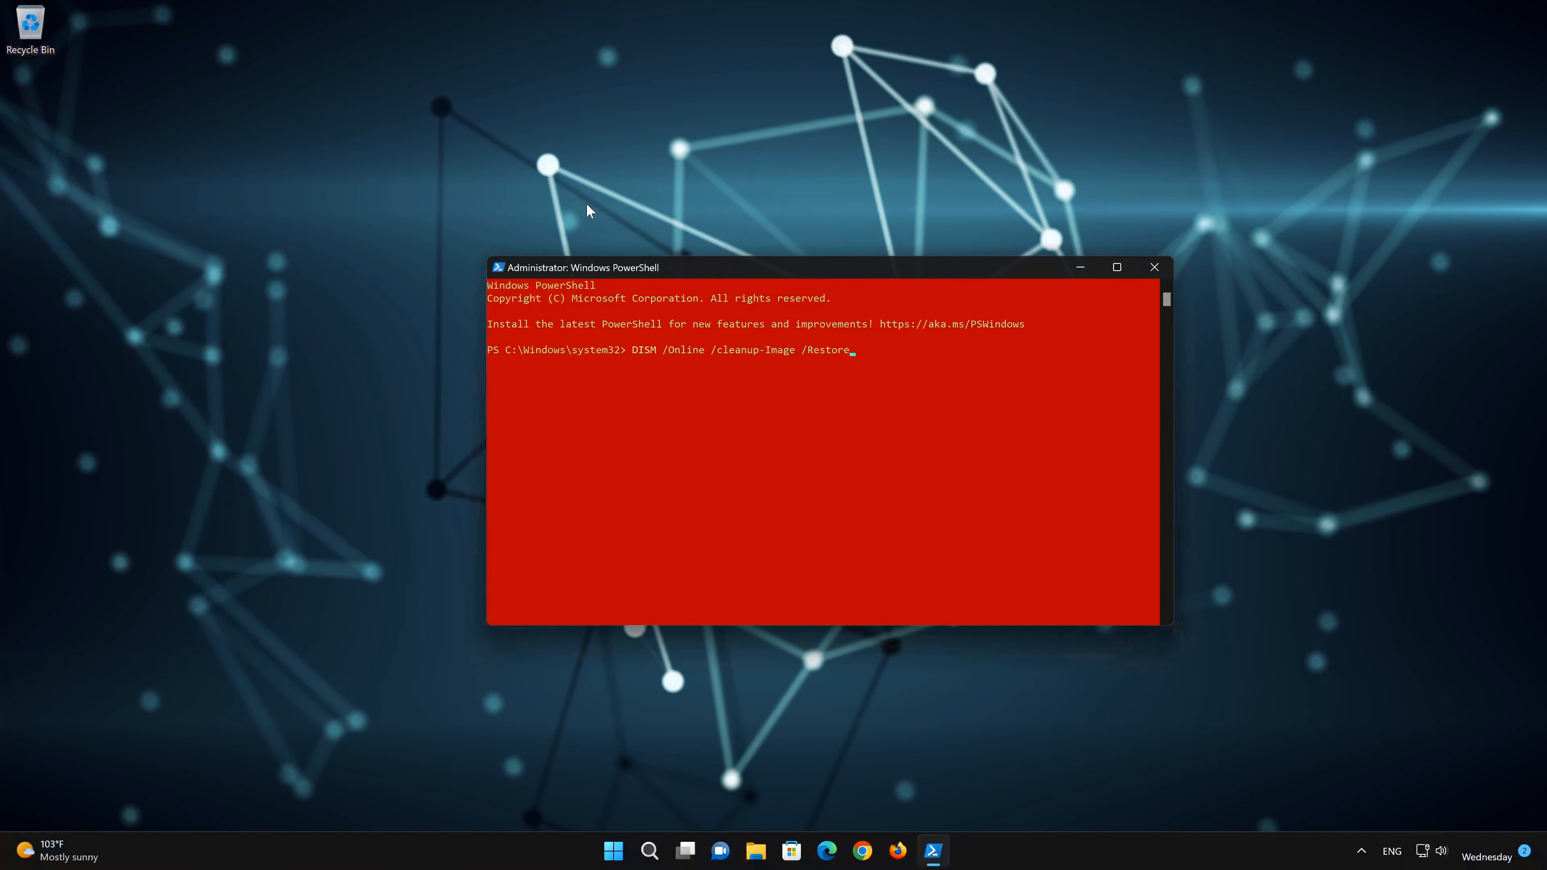
pyautogui.write('Health')
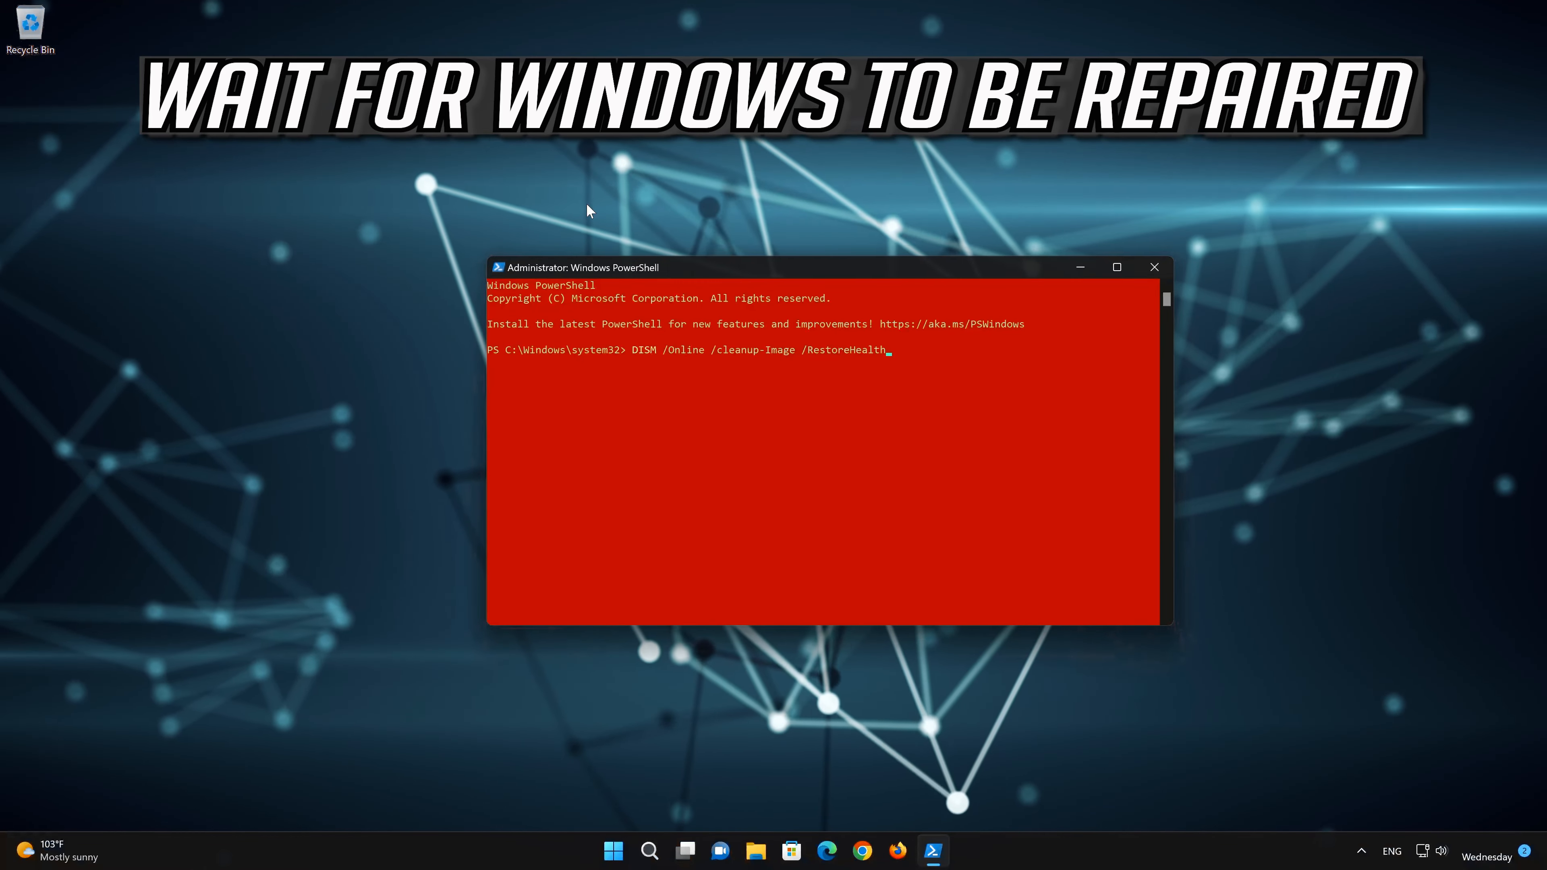
pyautogui.press('Return')
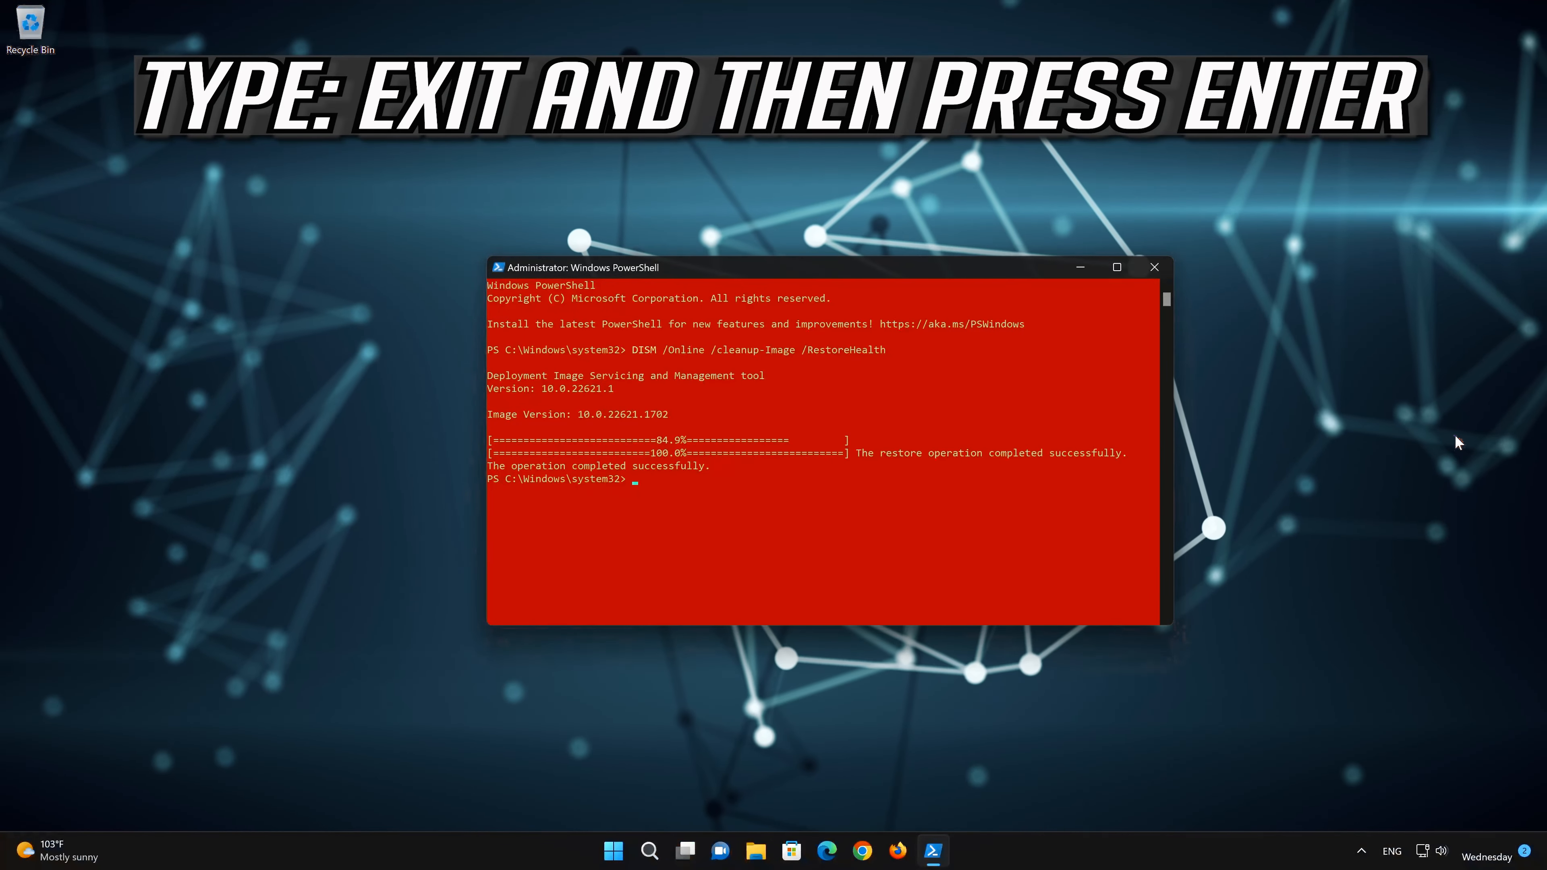
# Close the PowerShell session with the exit command.
pyautogui.write('ex')
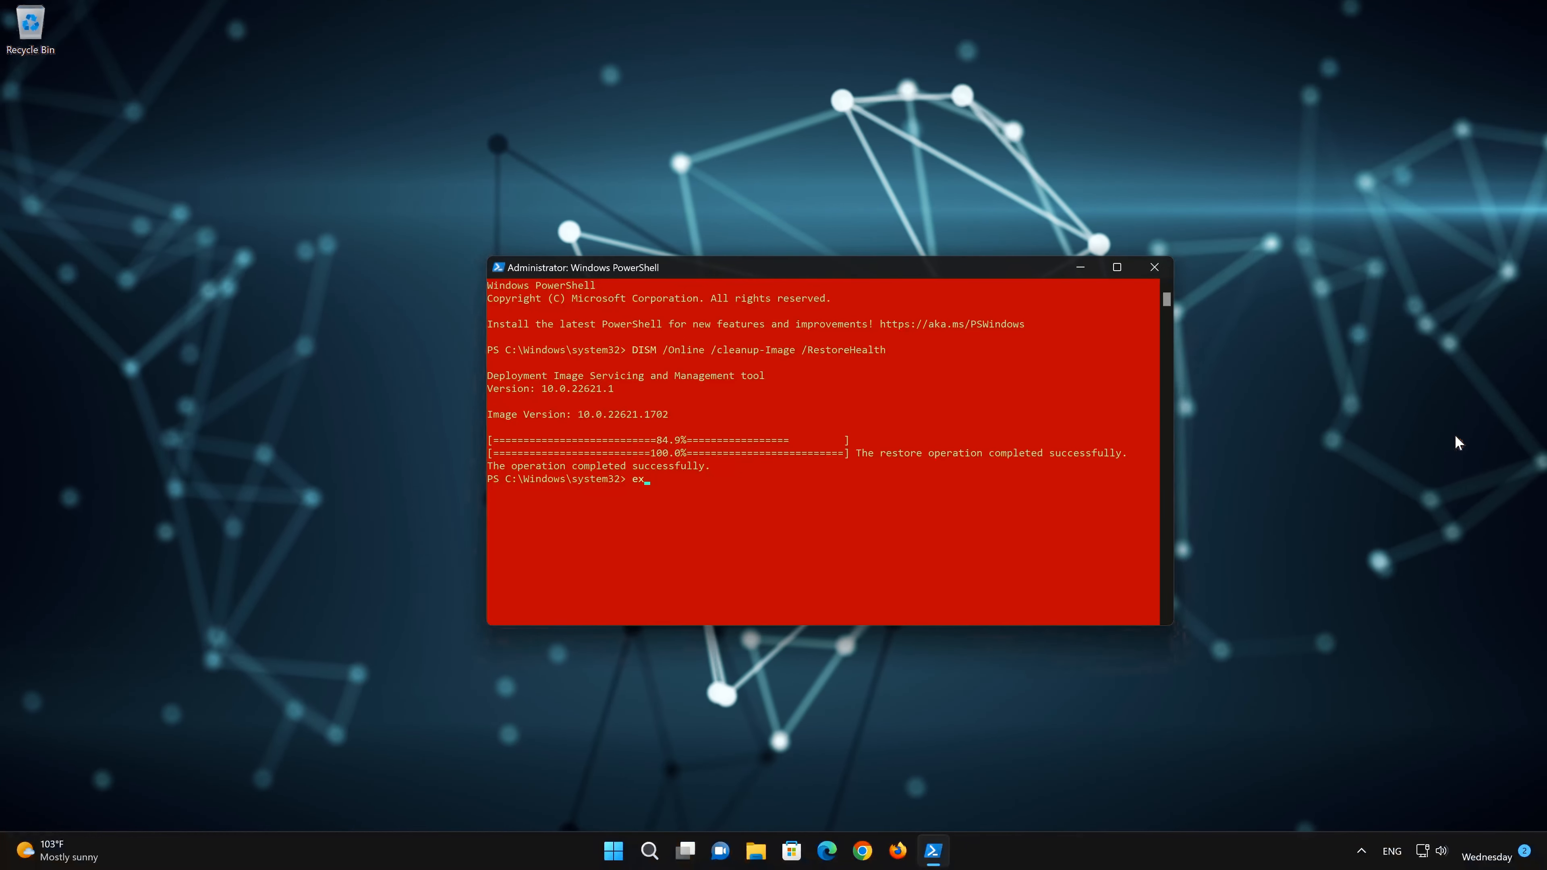
pyautogui.write('it')
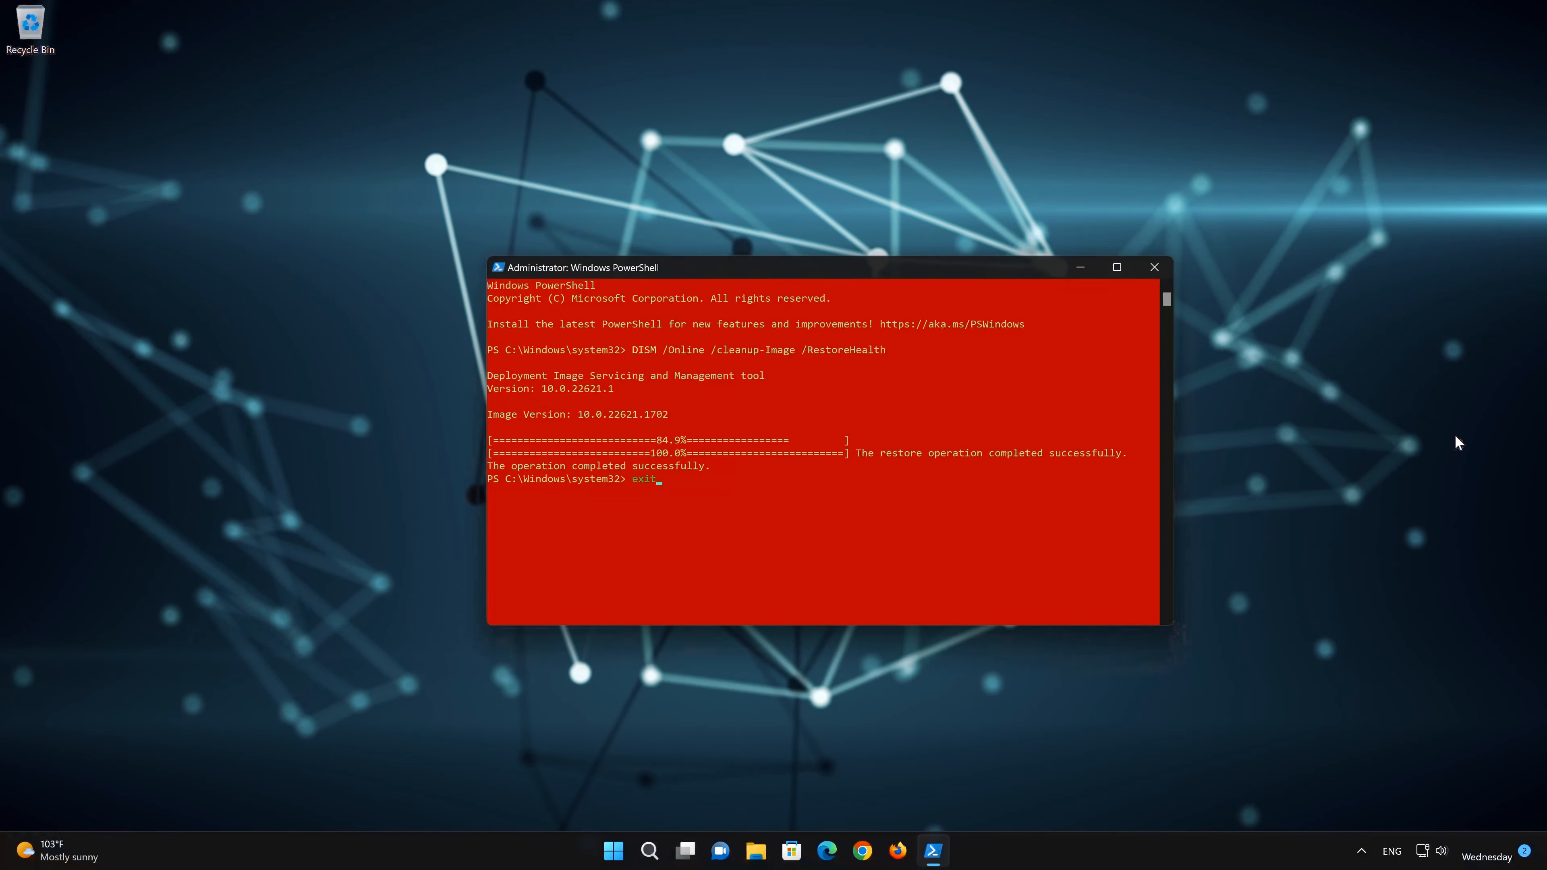
pyautogui.press('Return')
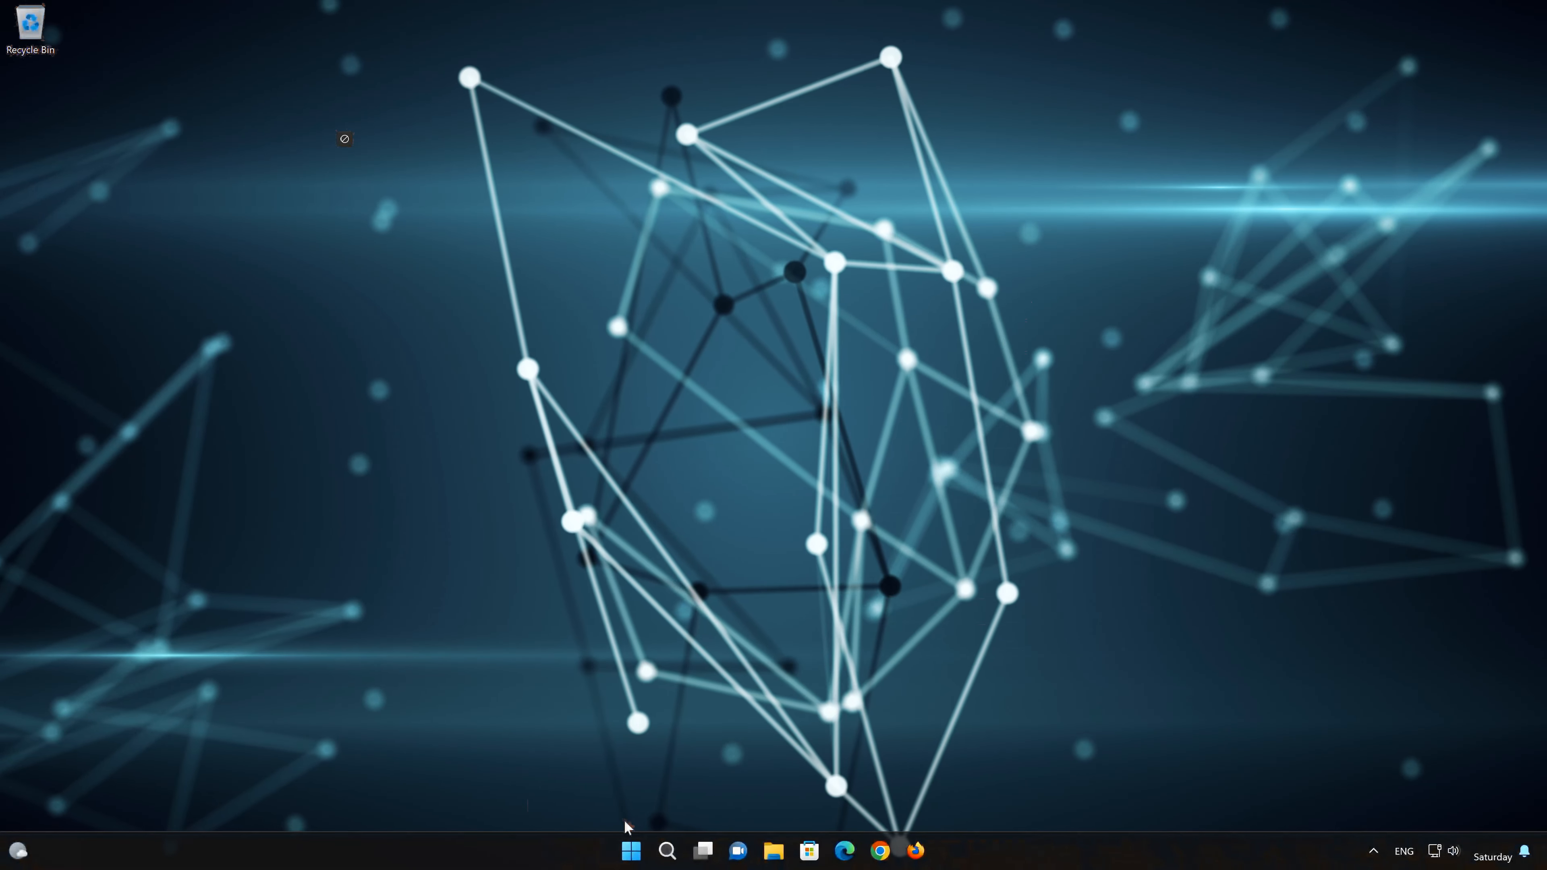
# Open the Other troubleshooters page under System > Troubleshoot in Windows Settings.
pyautogui.click(632, 861)
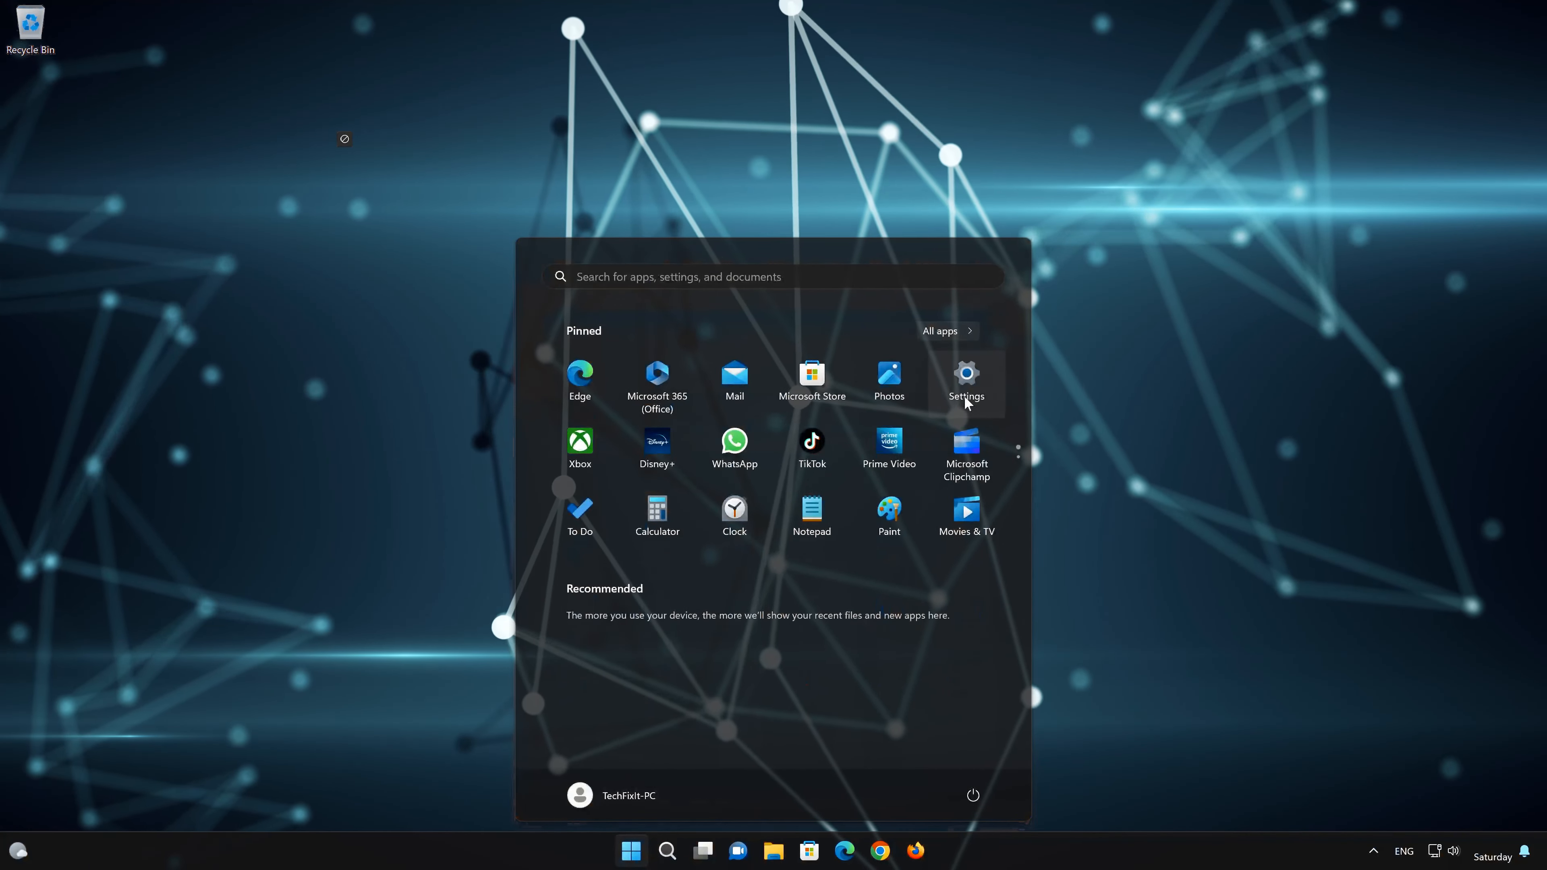
pyautogui.click(969, 378)
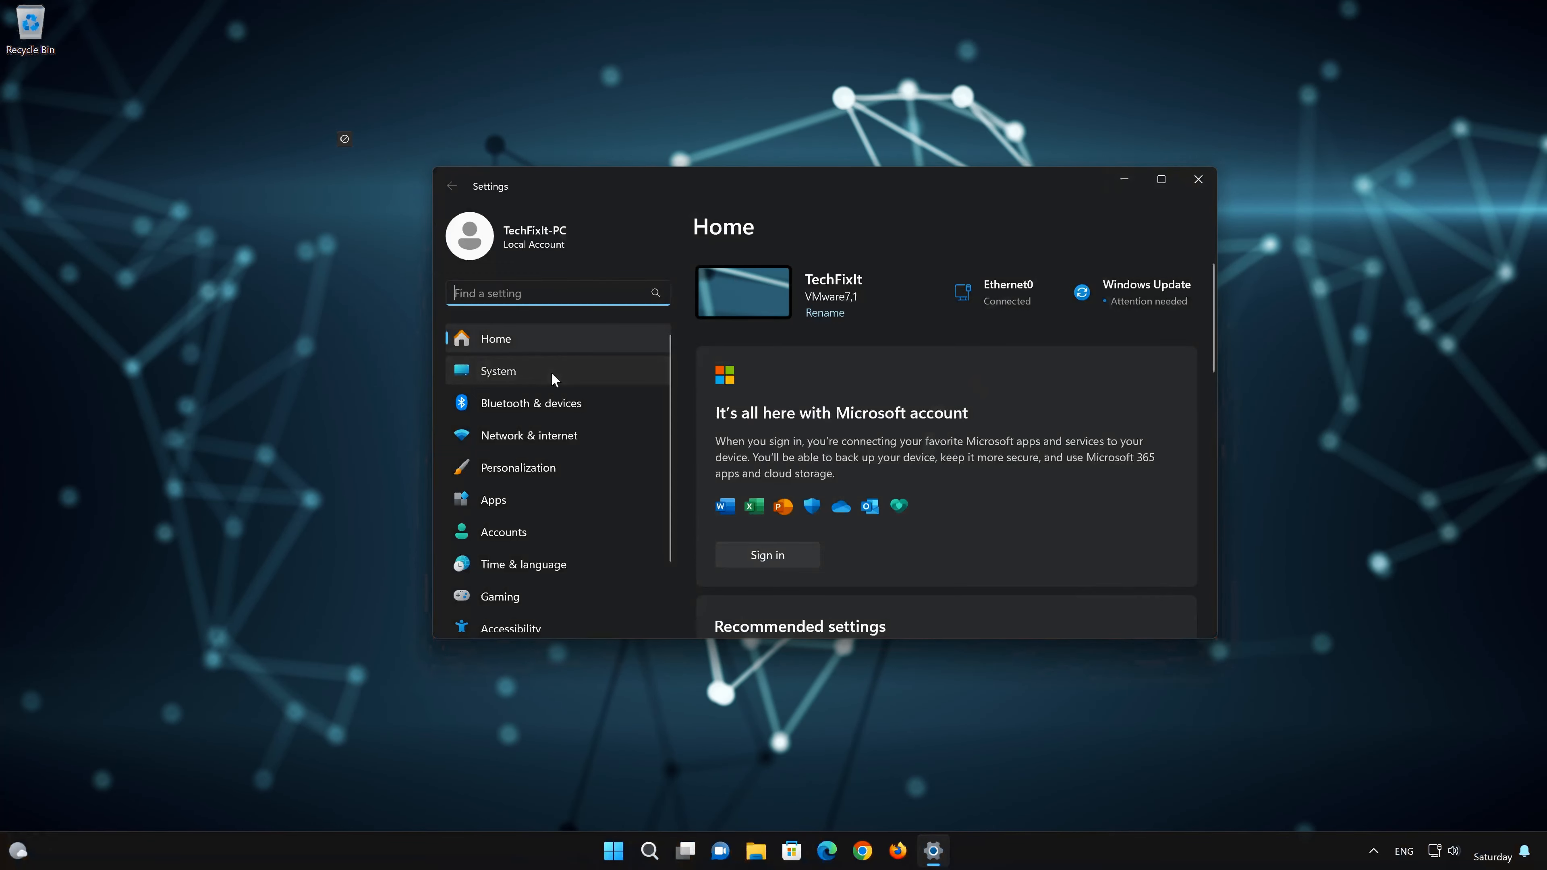
pyautogui.click(551, 372)
pyautogui.scroll(-5, 952, 503)
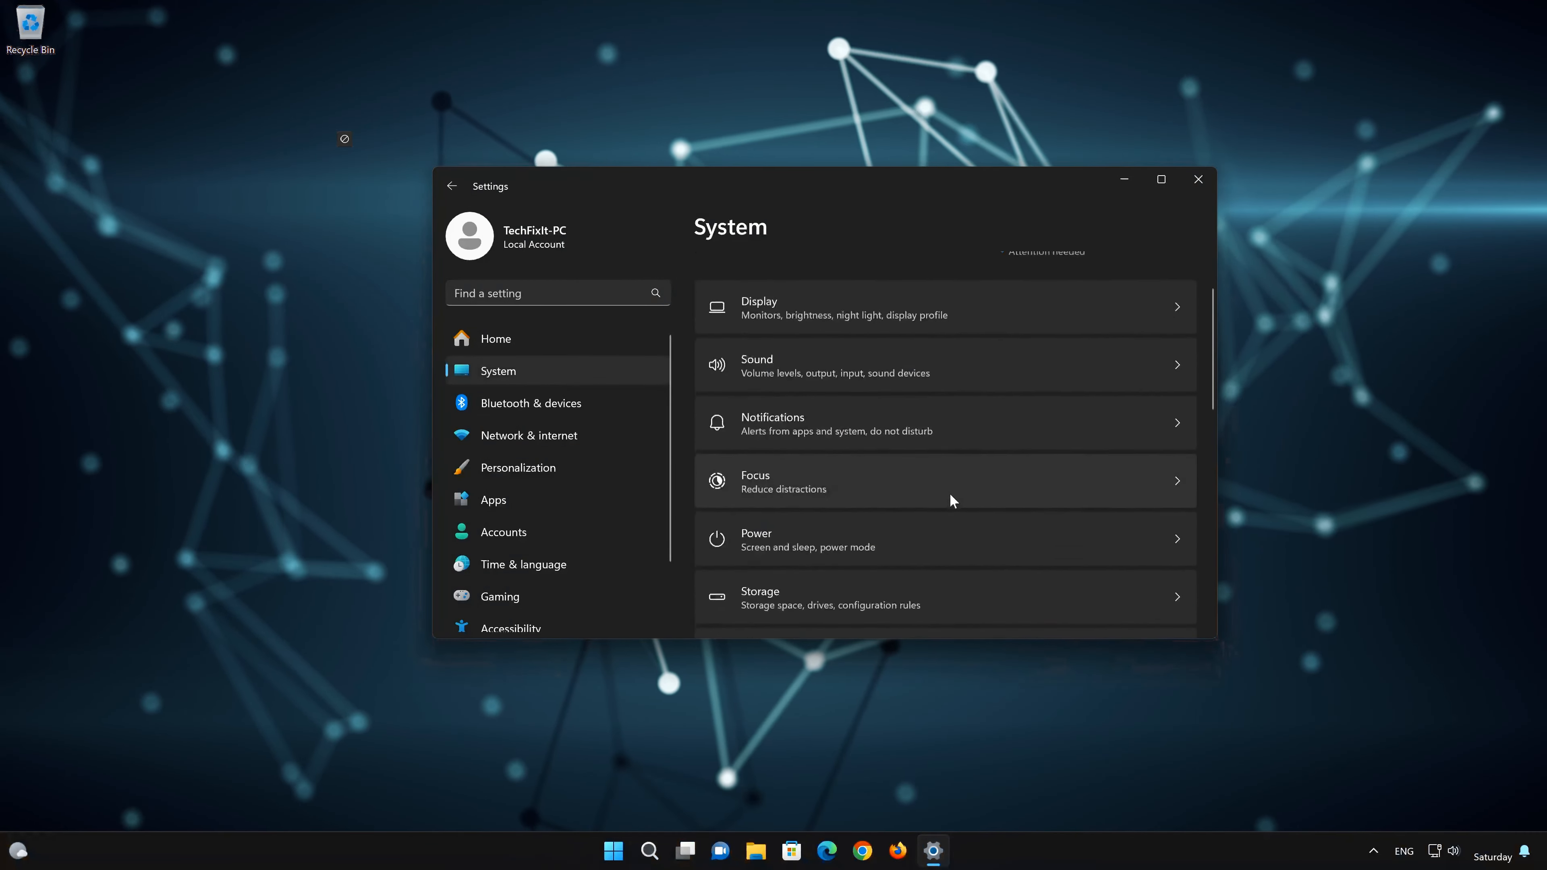
pyautogui.scroll(-5, 950, 502)
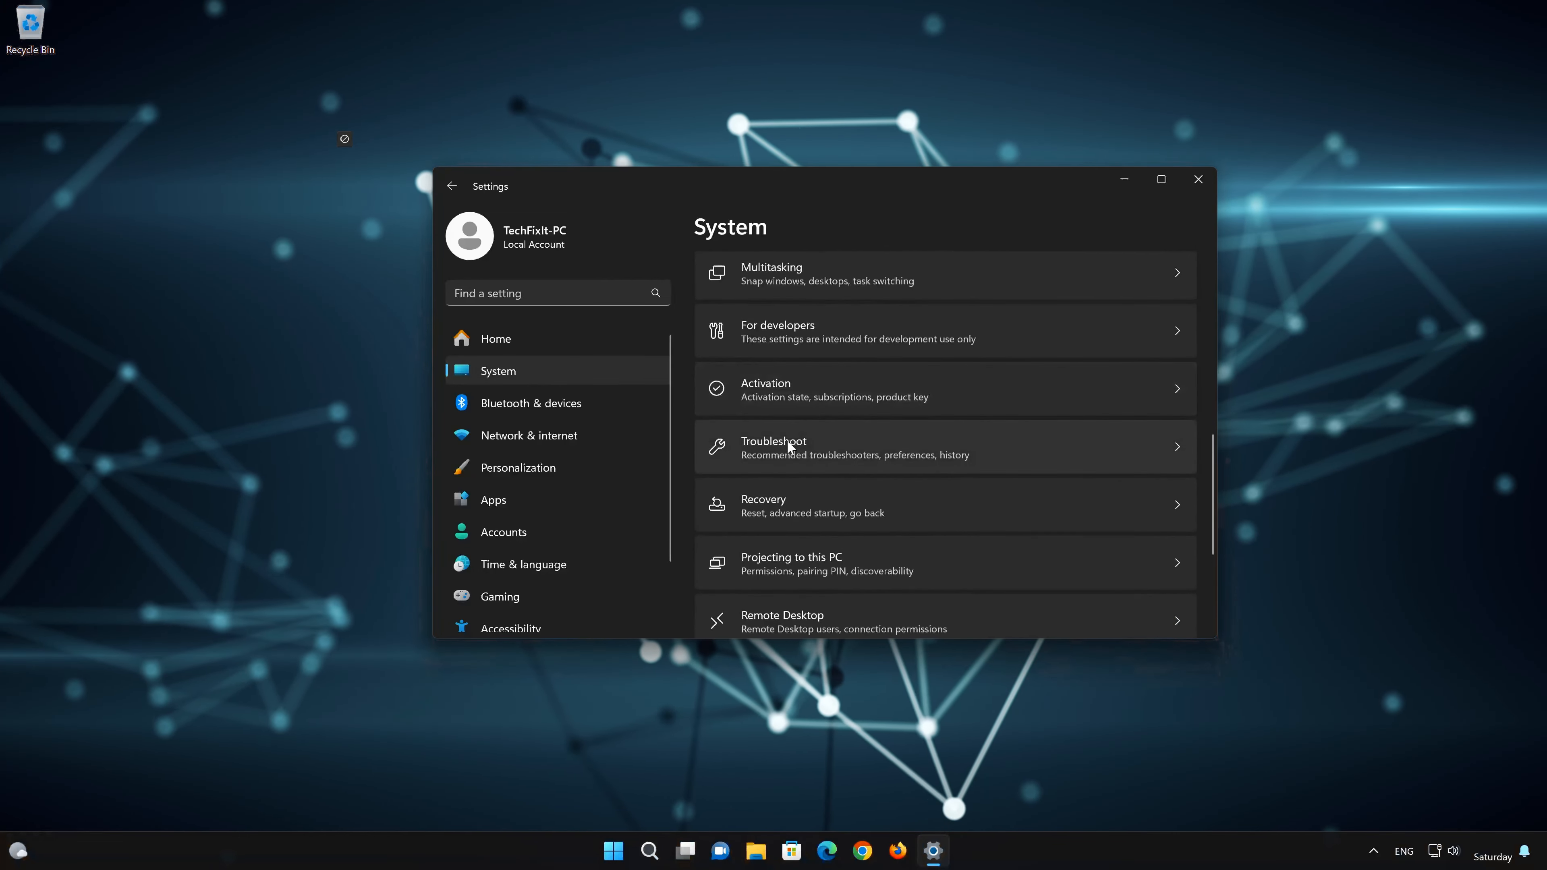
pyautogui.click(787, 440)
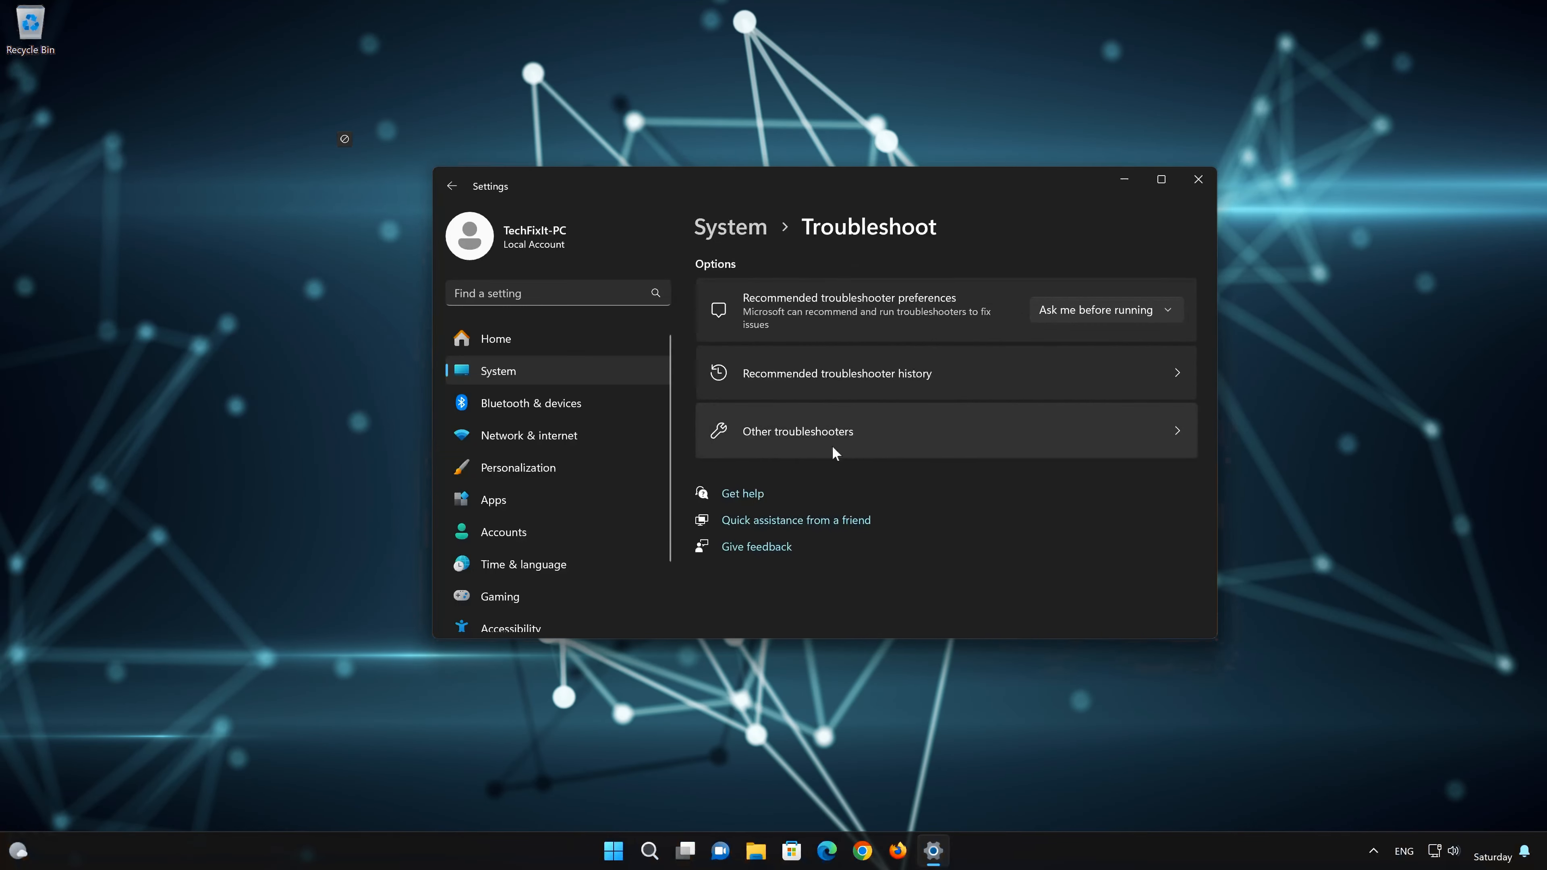
pyautogui.click(800, 452)
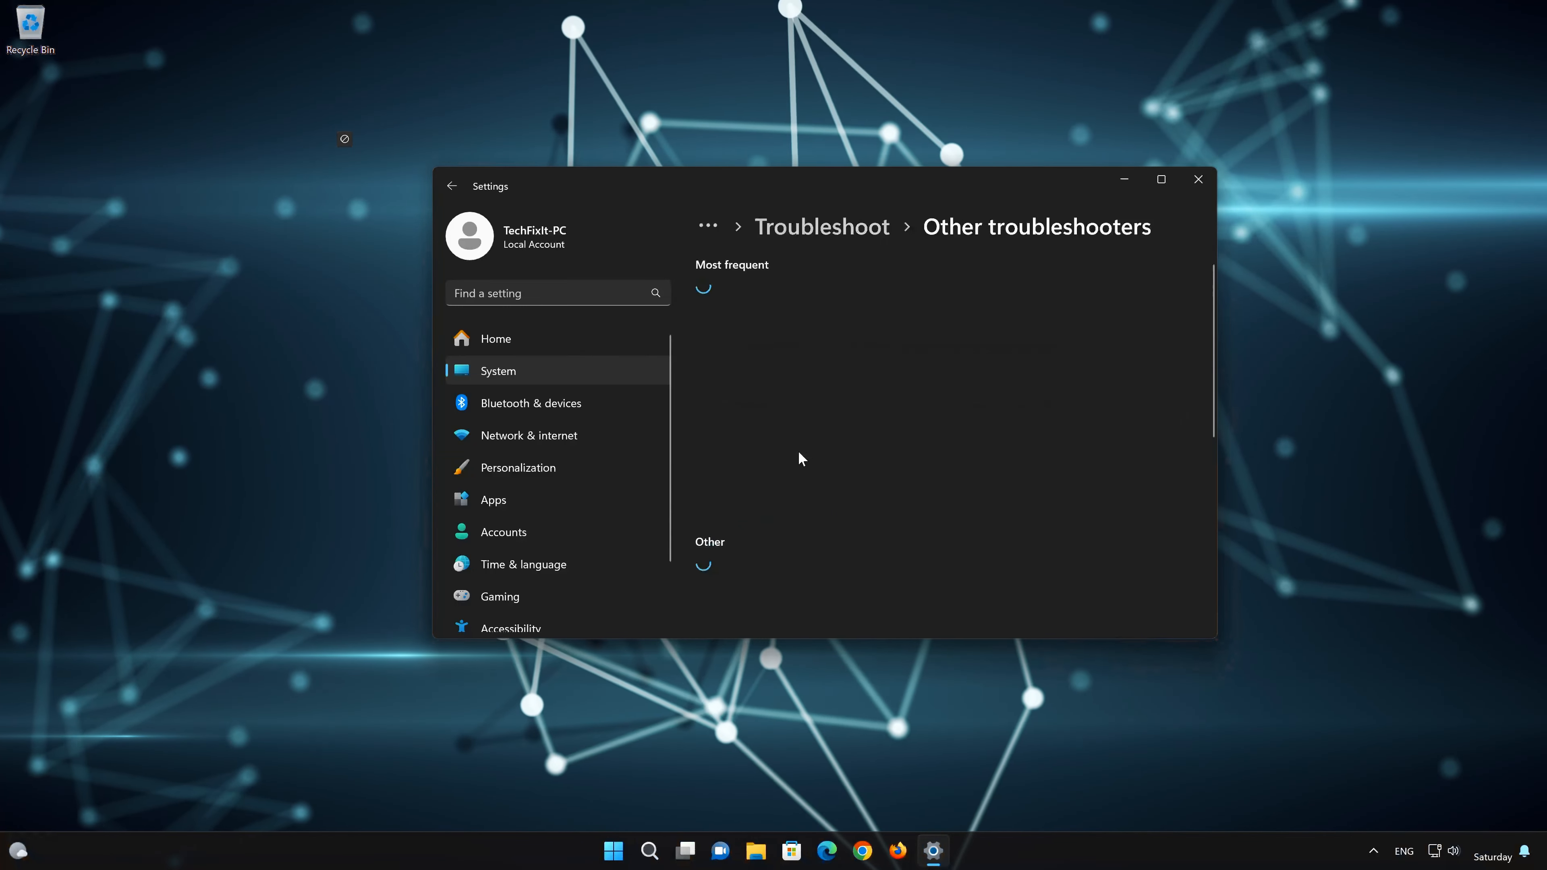
# Run the Background Intelligent Transfer Service troubleshooter and agree to let its diagnostics run on the device.
pyautogui.scroll(-3, 797, 451)
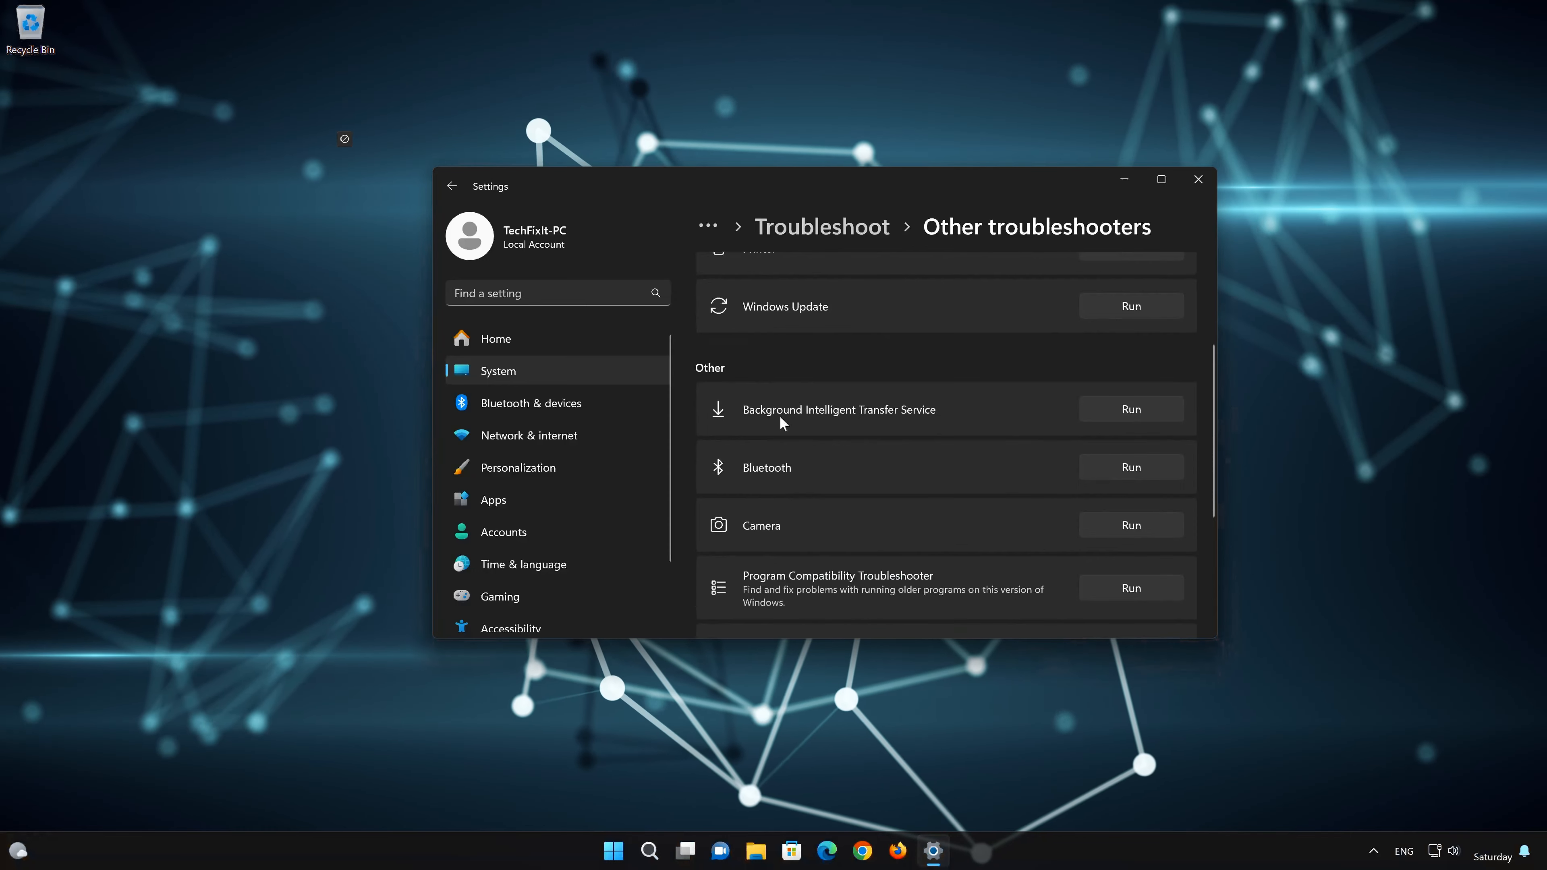
pyautogui.scroll(1, 743, 423)
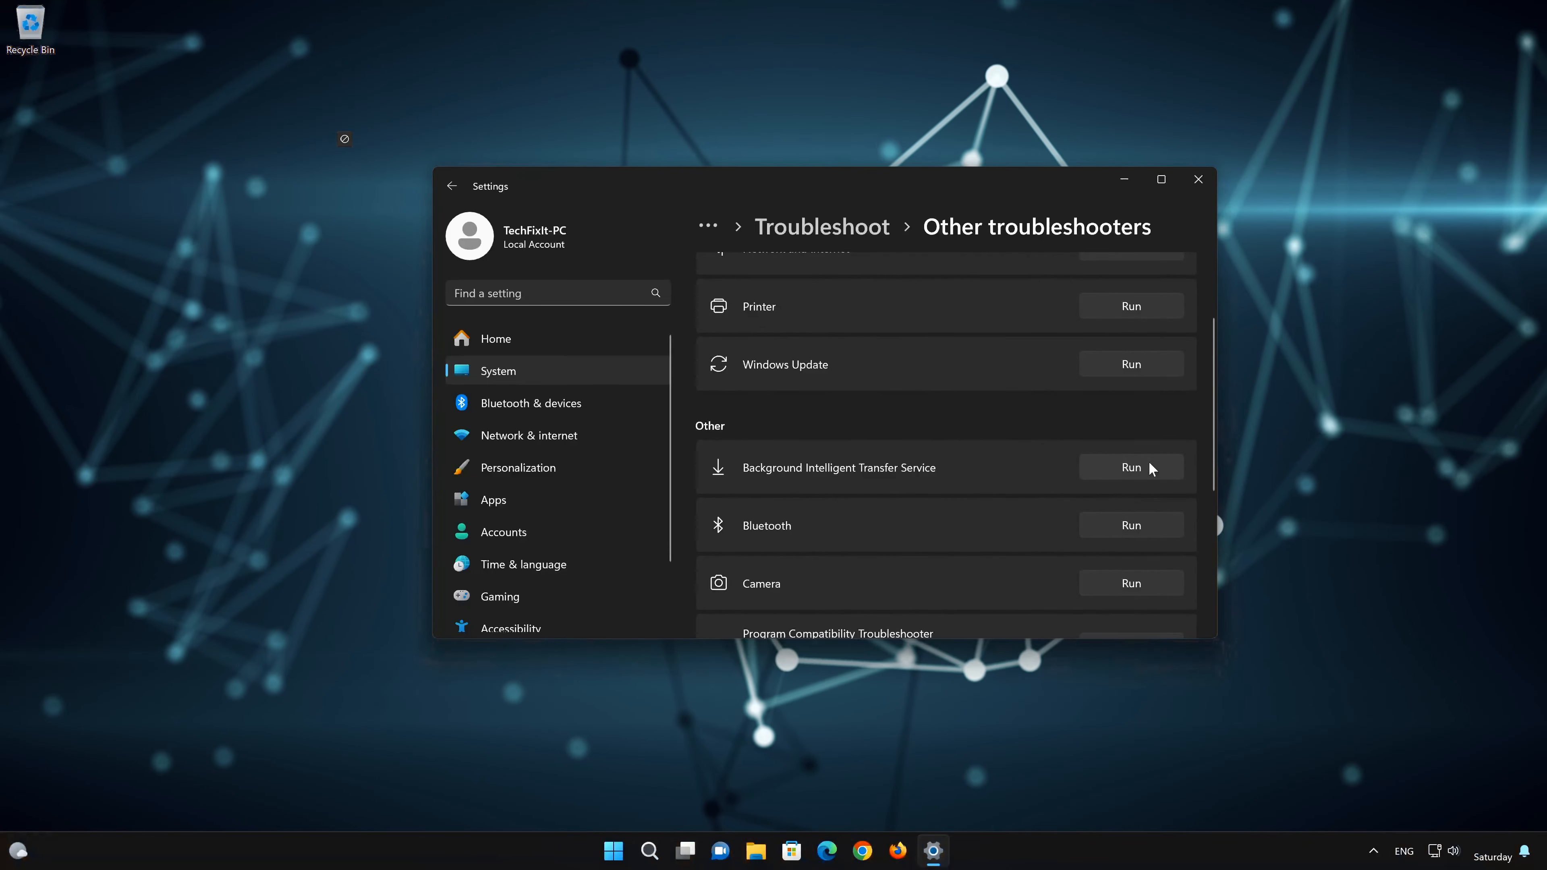
pyautogui.click(1131, 467)
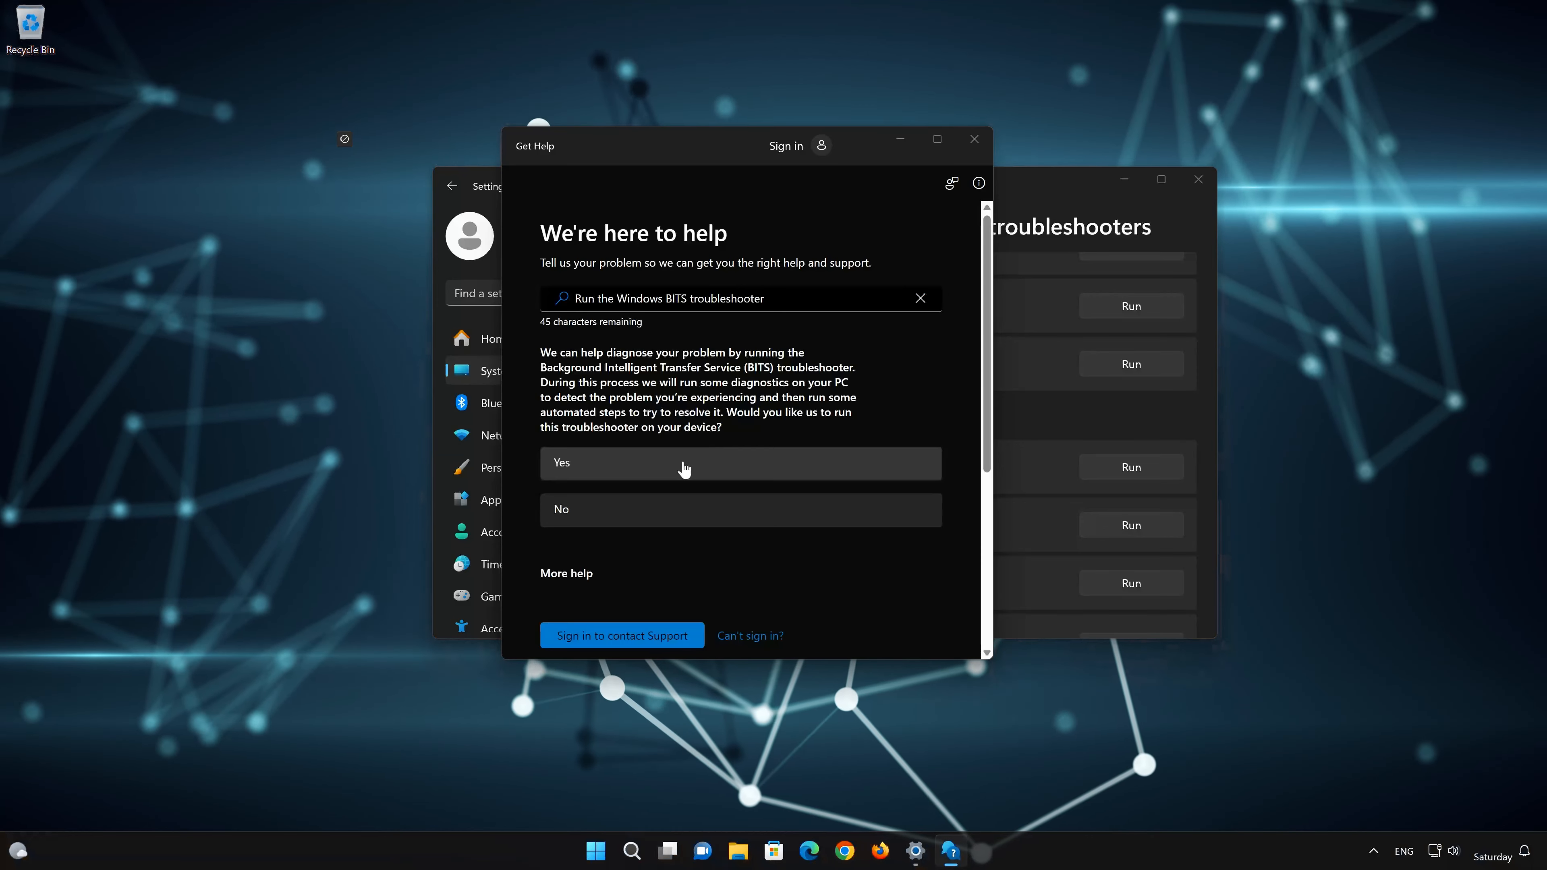
pyautogui.click(683, 468)
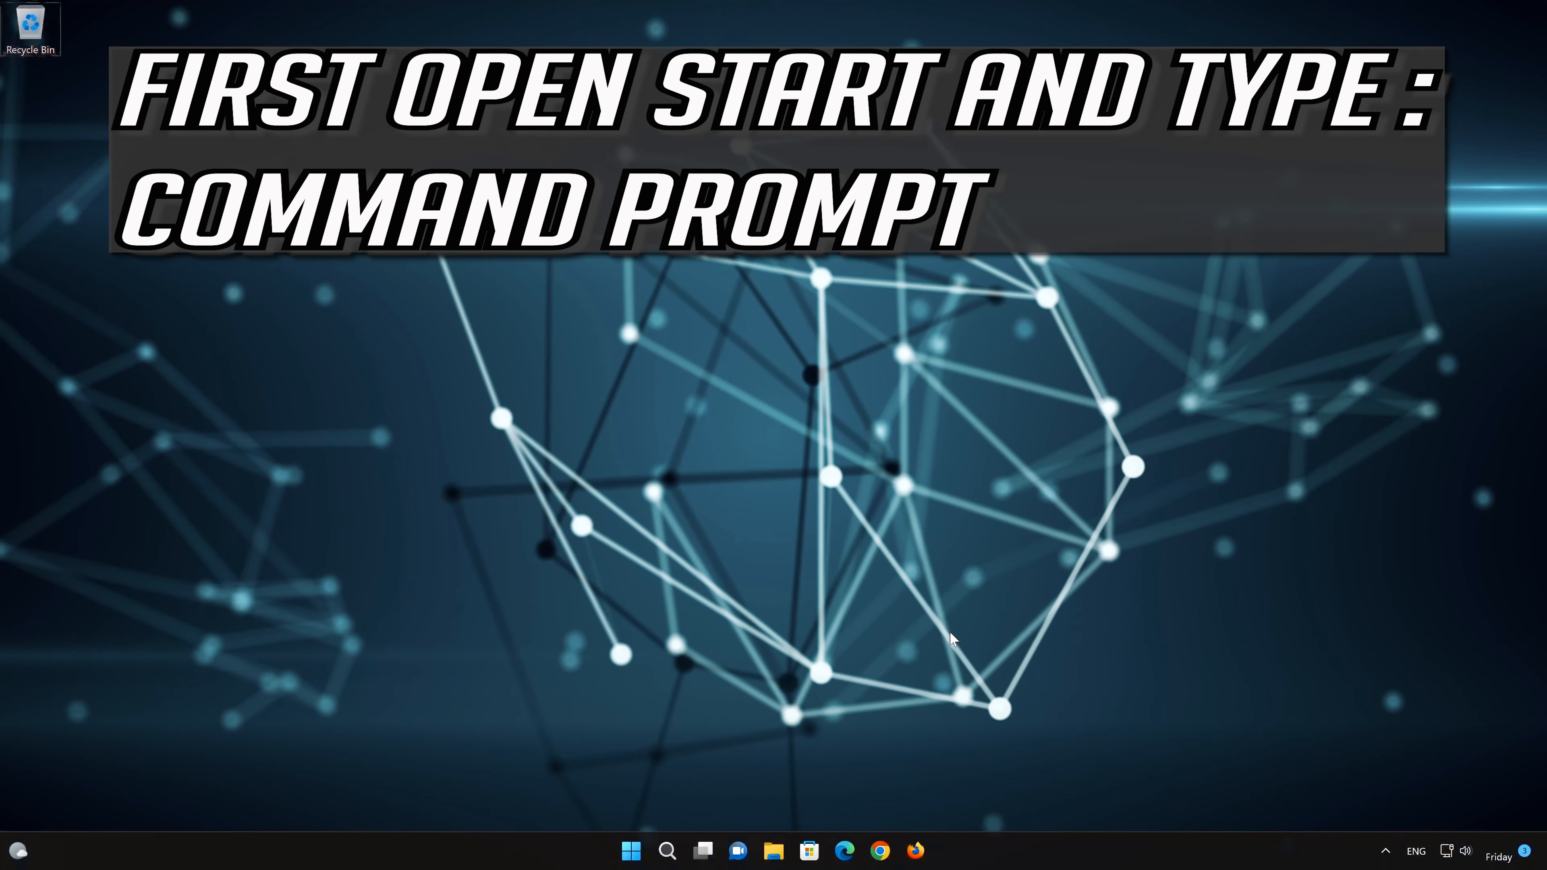
# Find cmd and start Command Prompt as administrator, allow it to make changes, and reposition its window nearer the desktop's centre.
pyautogui.press('super')
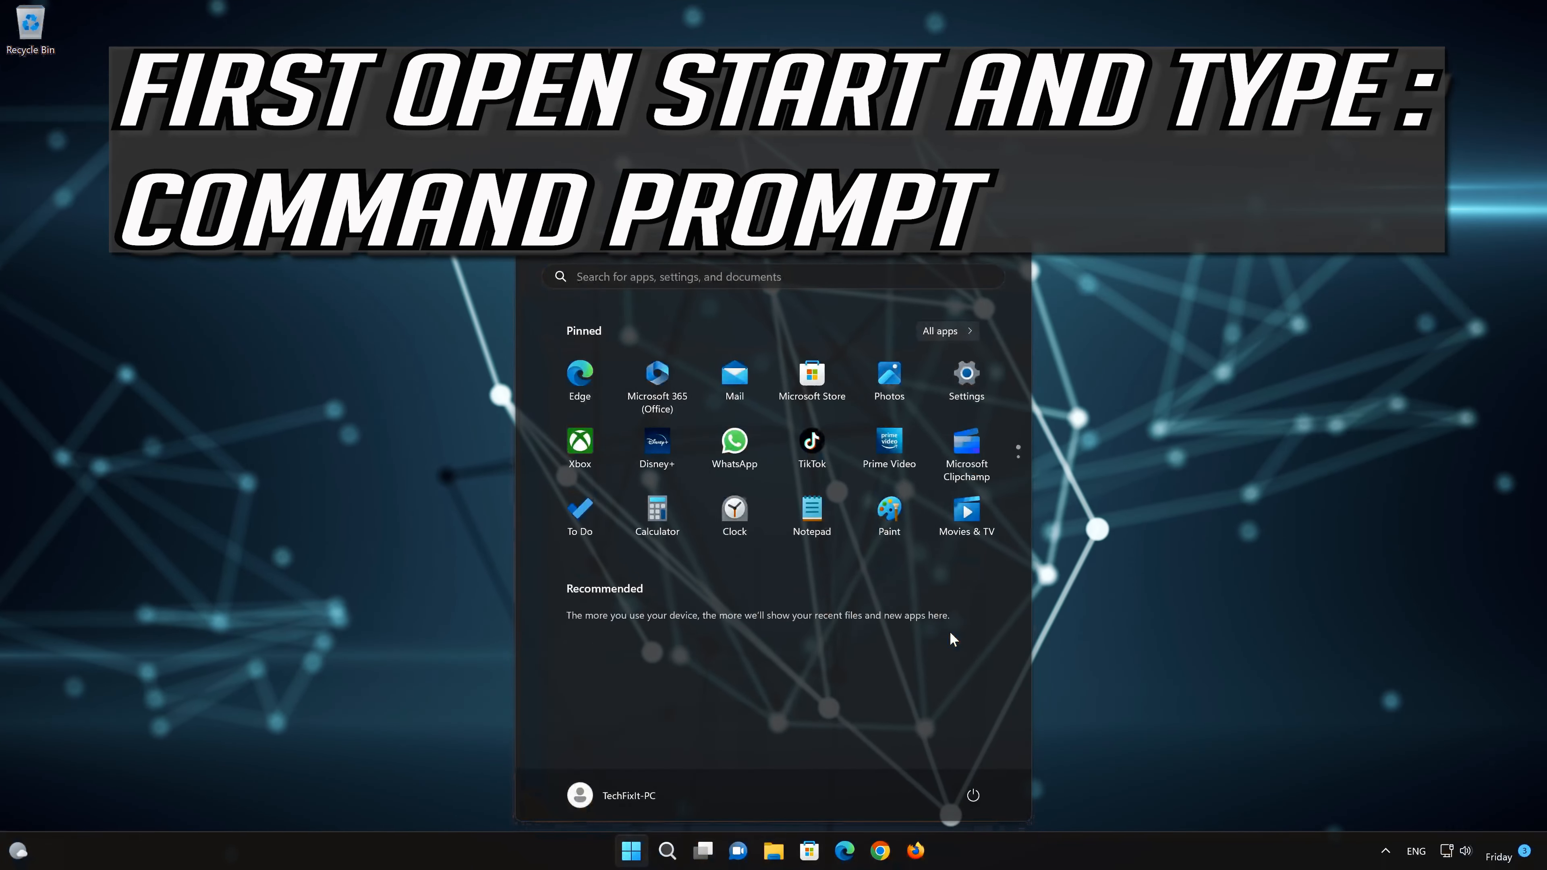
pyautogui.write('cmd')
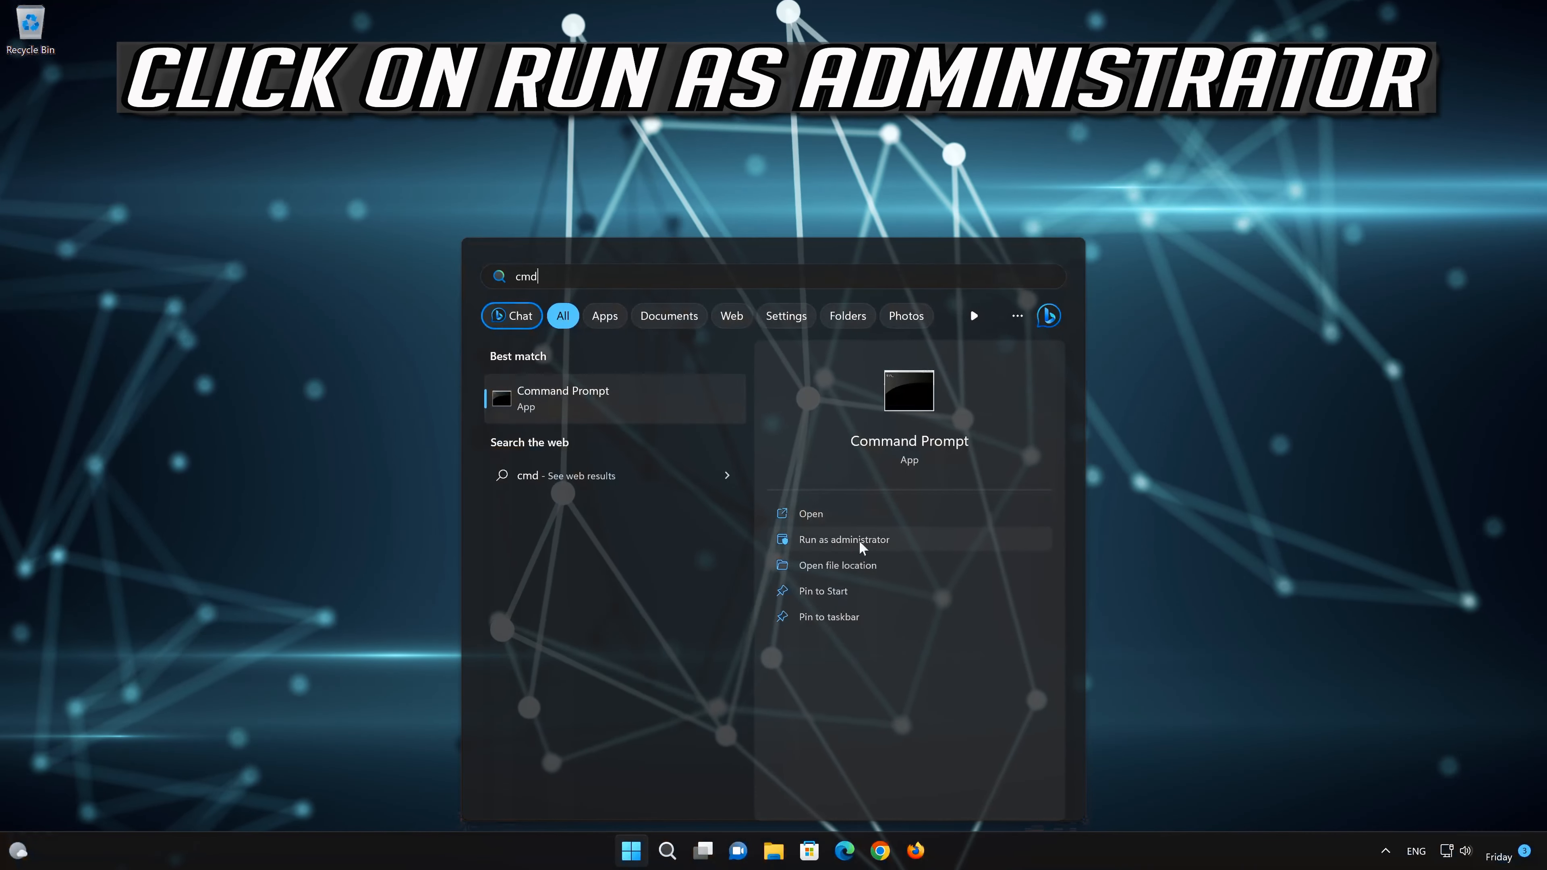
pyautogui.click(847, 541)
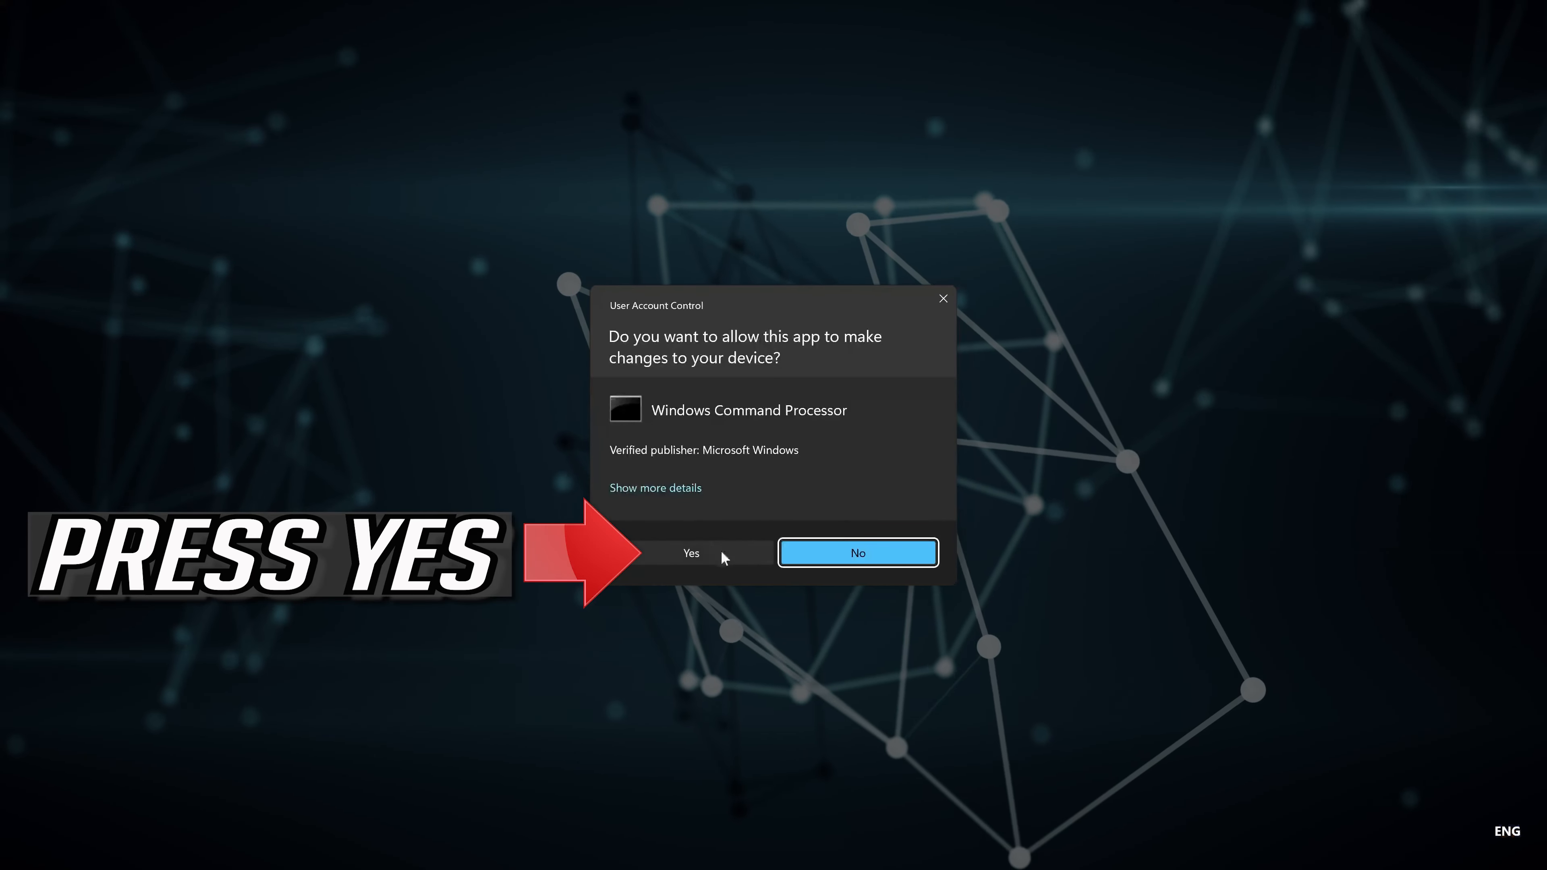
pyautogui.click(681, 553)
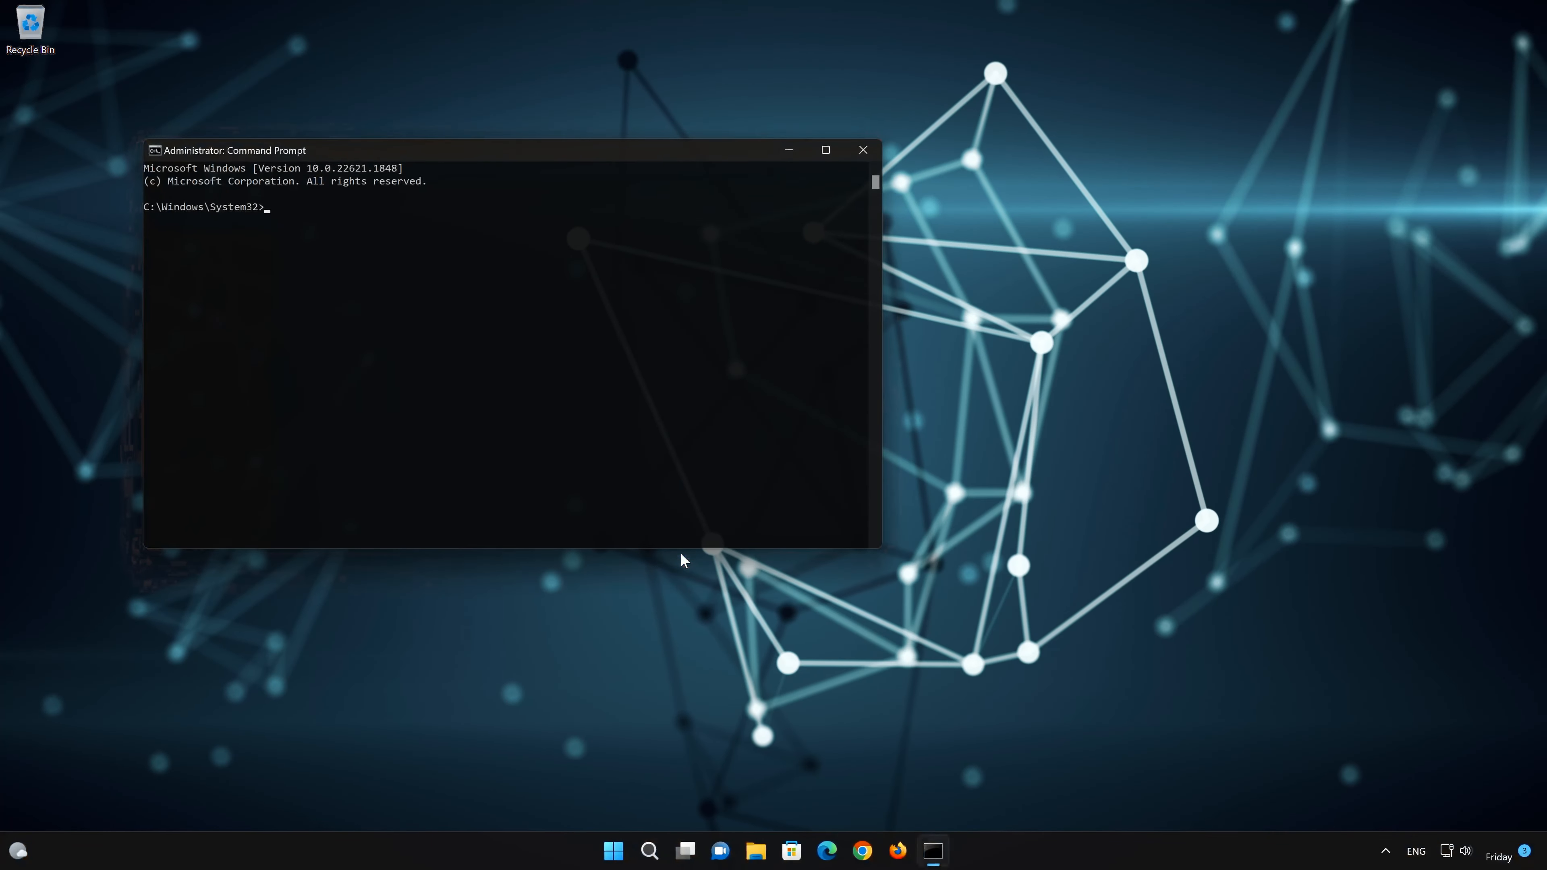
pyautogui.moveTo(657, 154); pyautogui.dragTo(946, 232)
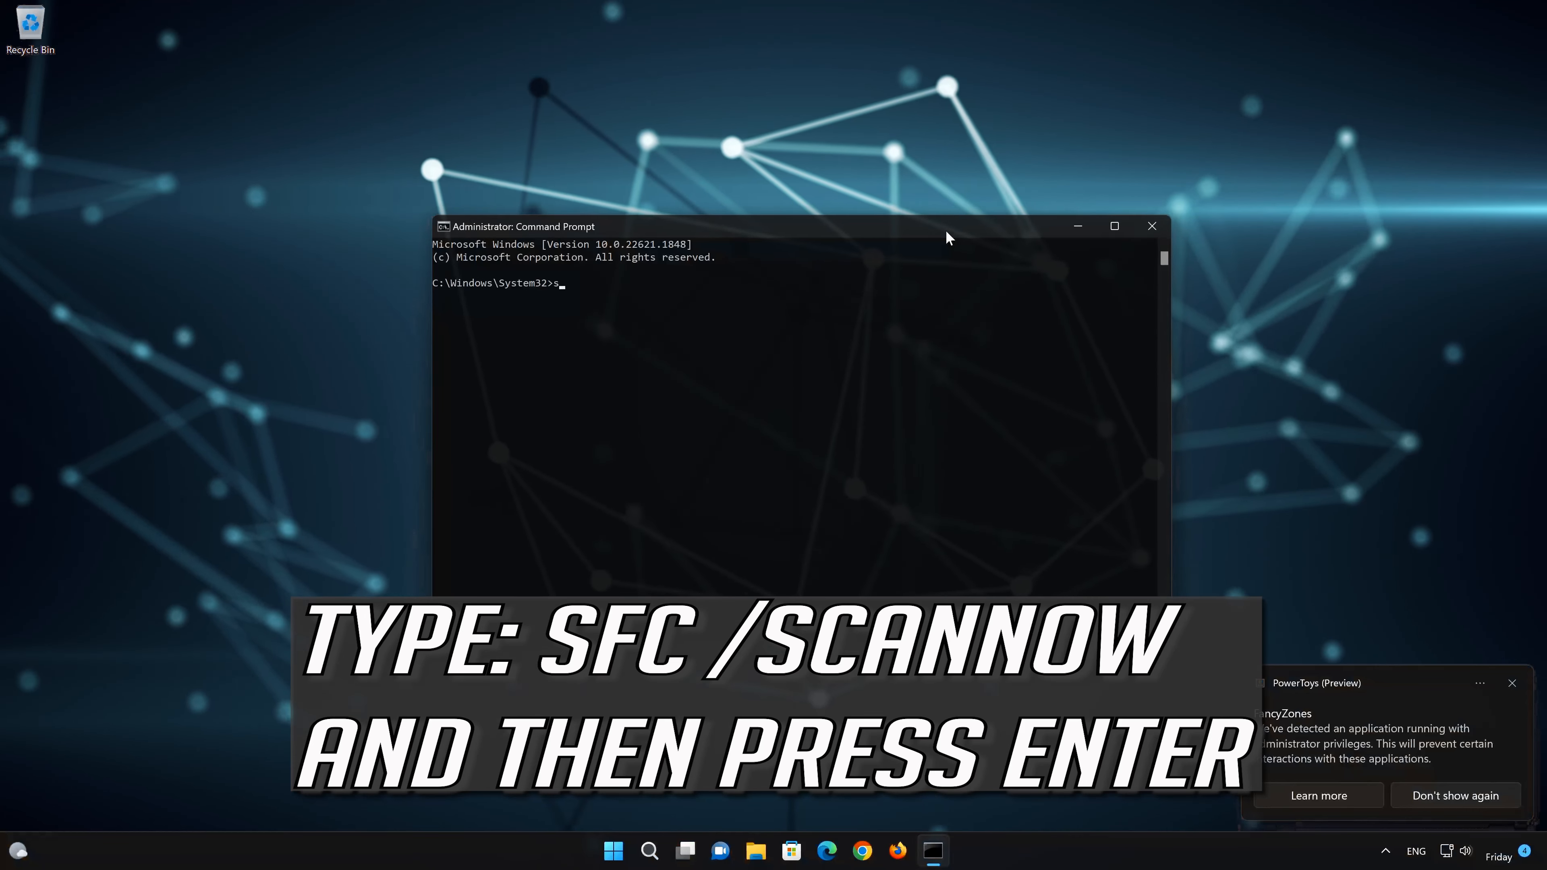
# Run an sfc /scannow system file scan in Command Prompt, and close the session with the exit command.
pyautogui.write('sfc /scannow')
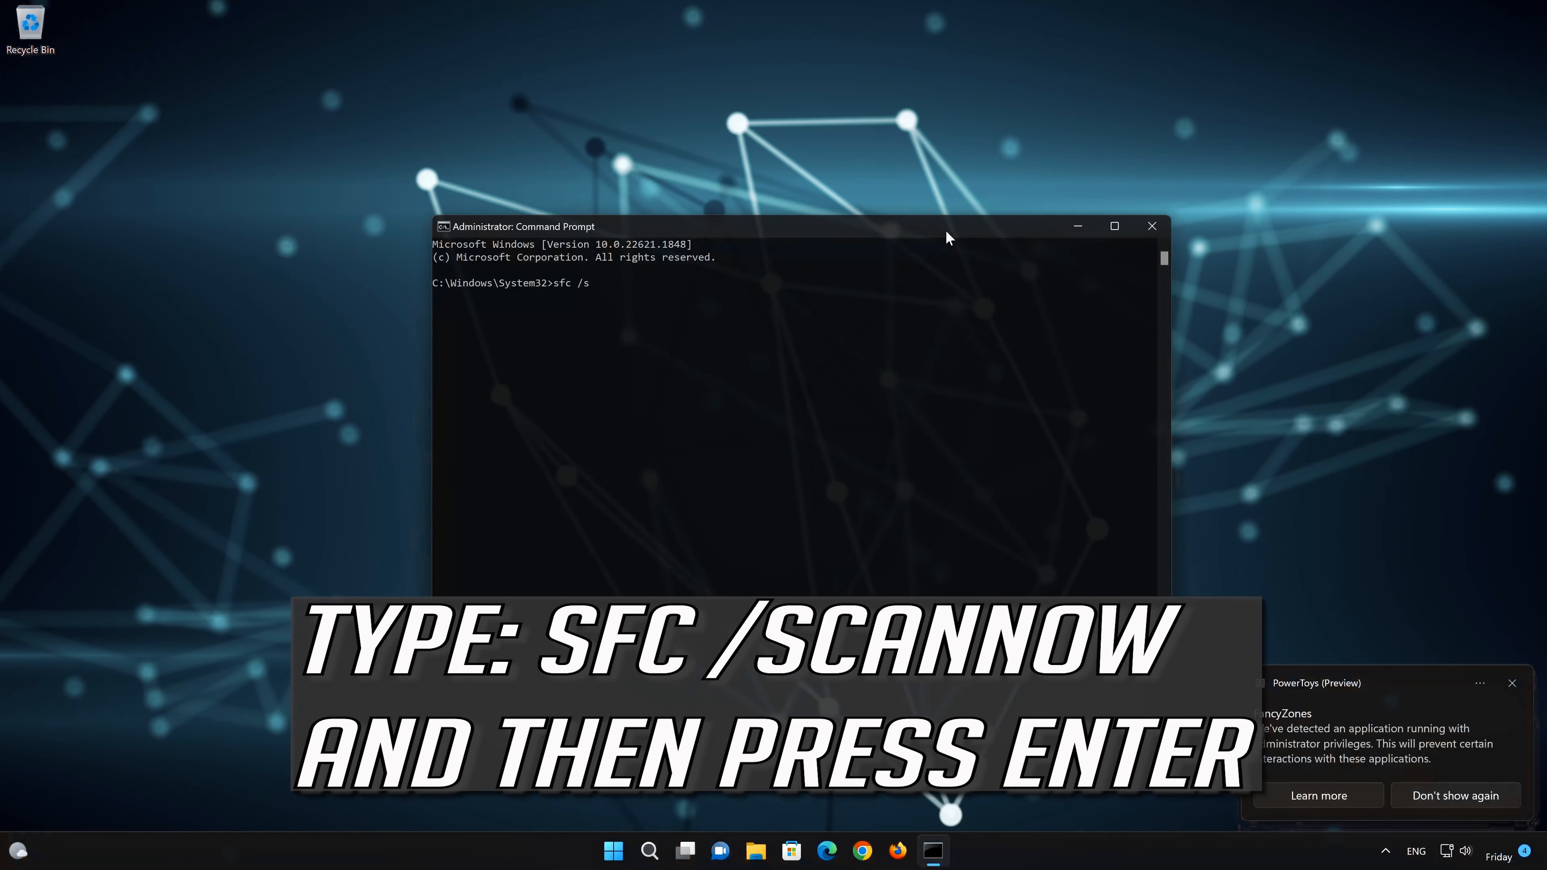
pyautogui.press('Return')
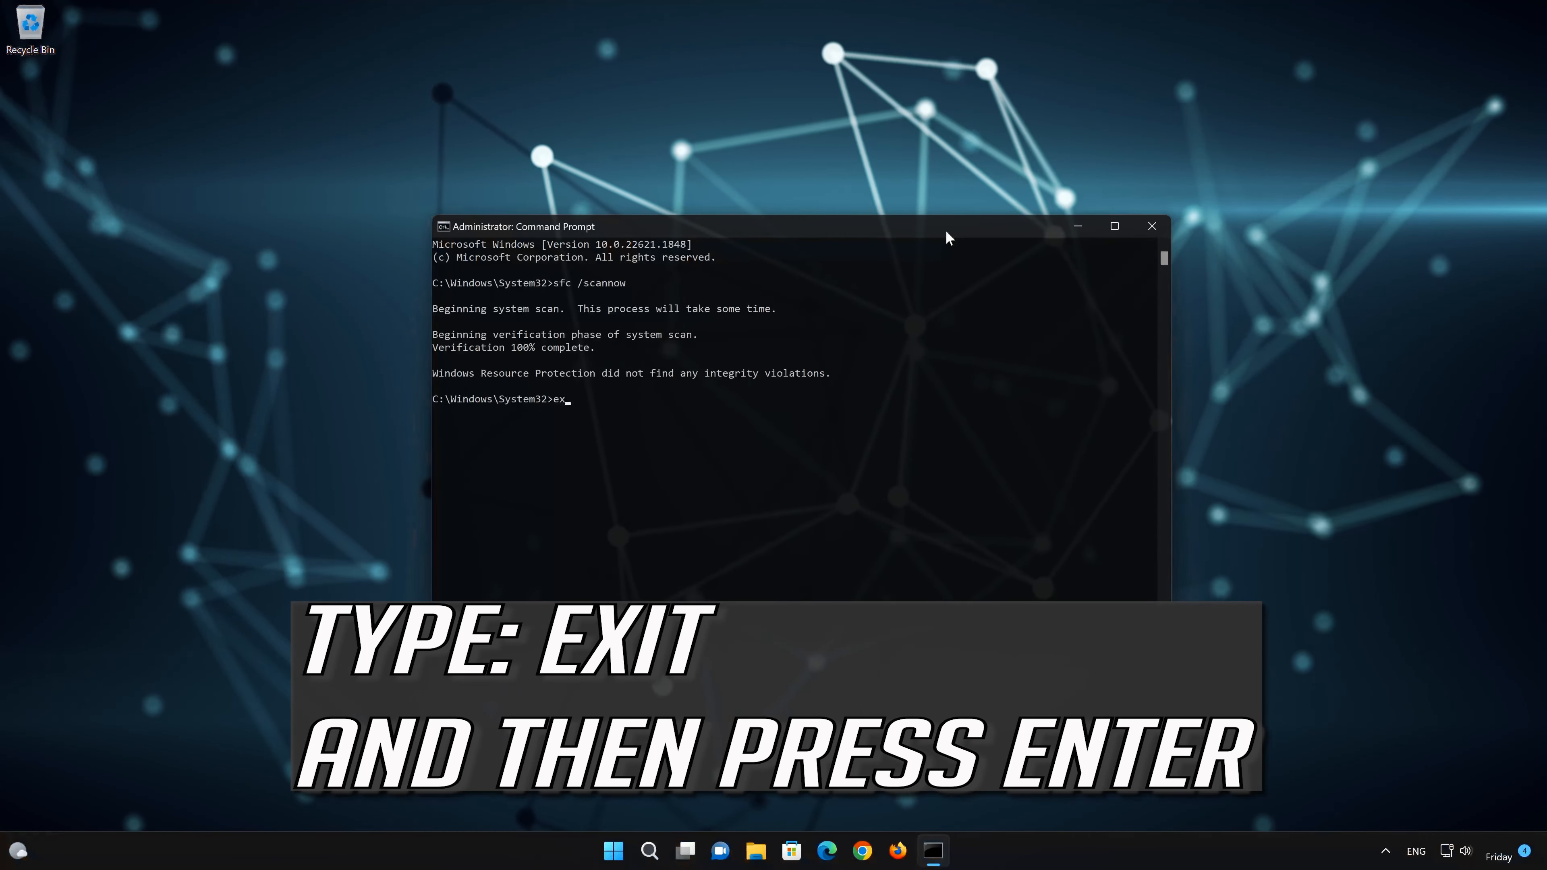
pyautogui.write('exit')
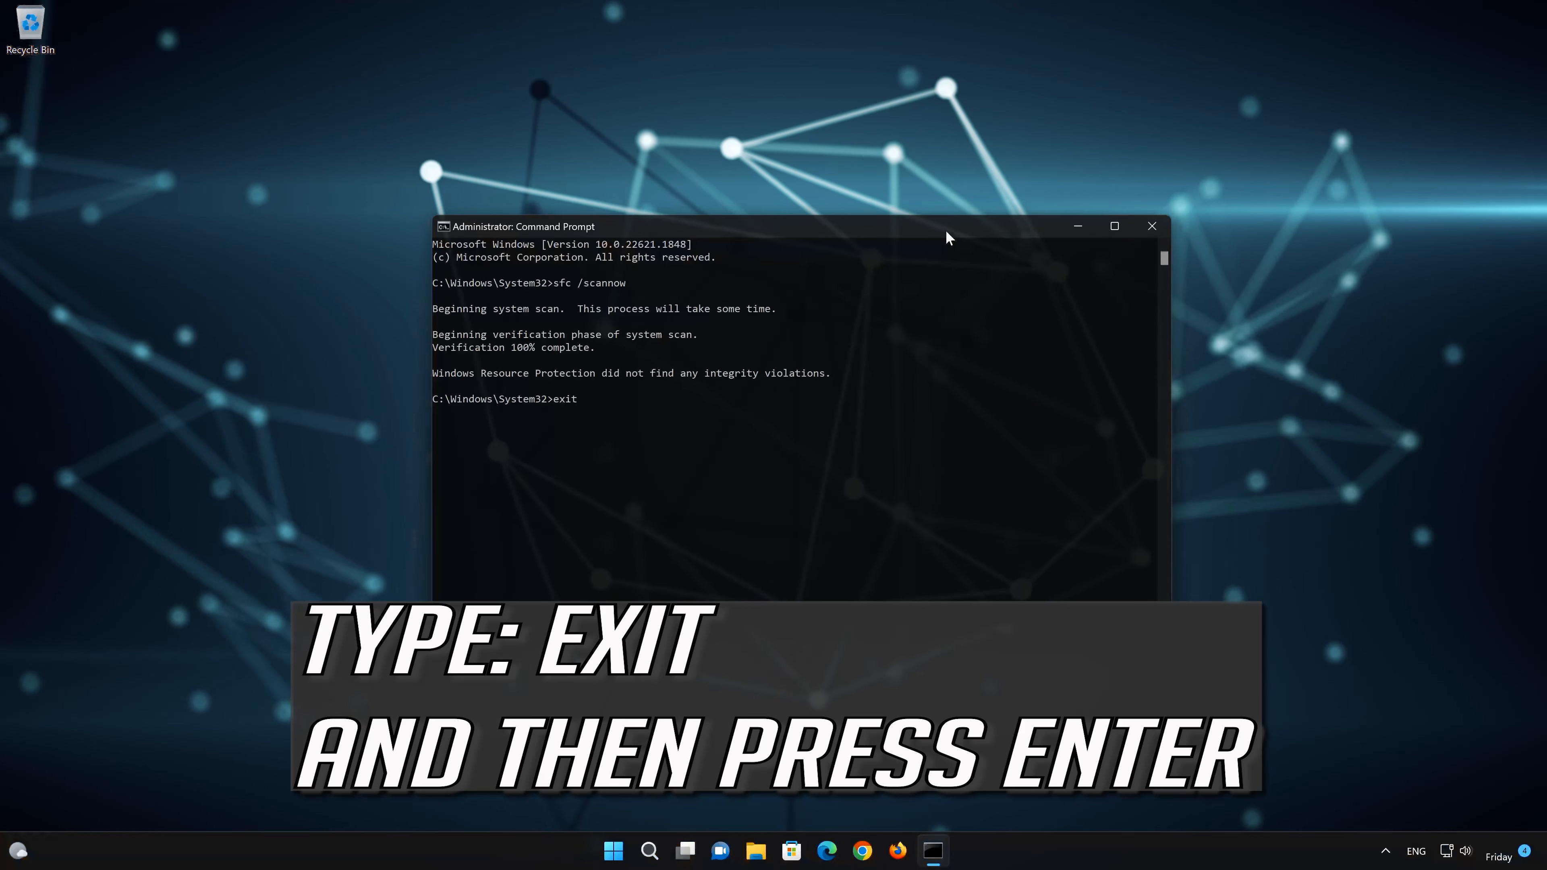
pyautogui.press('Return')
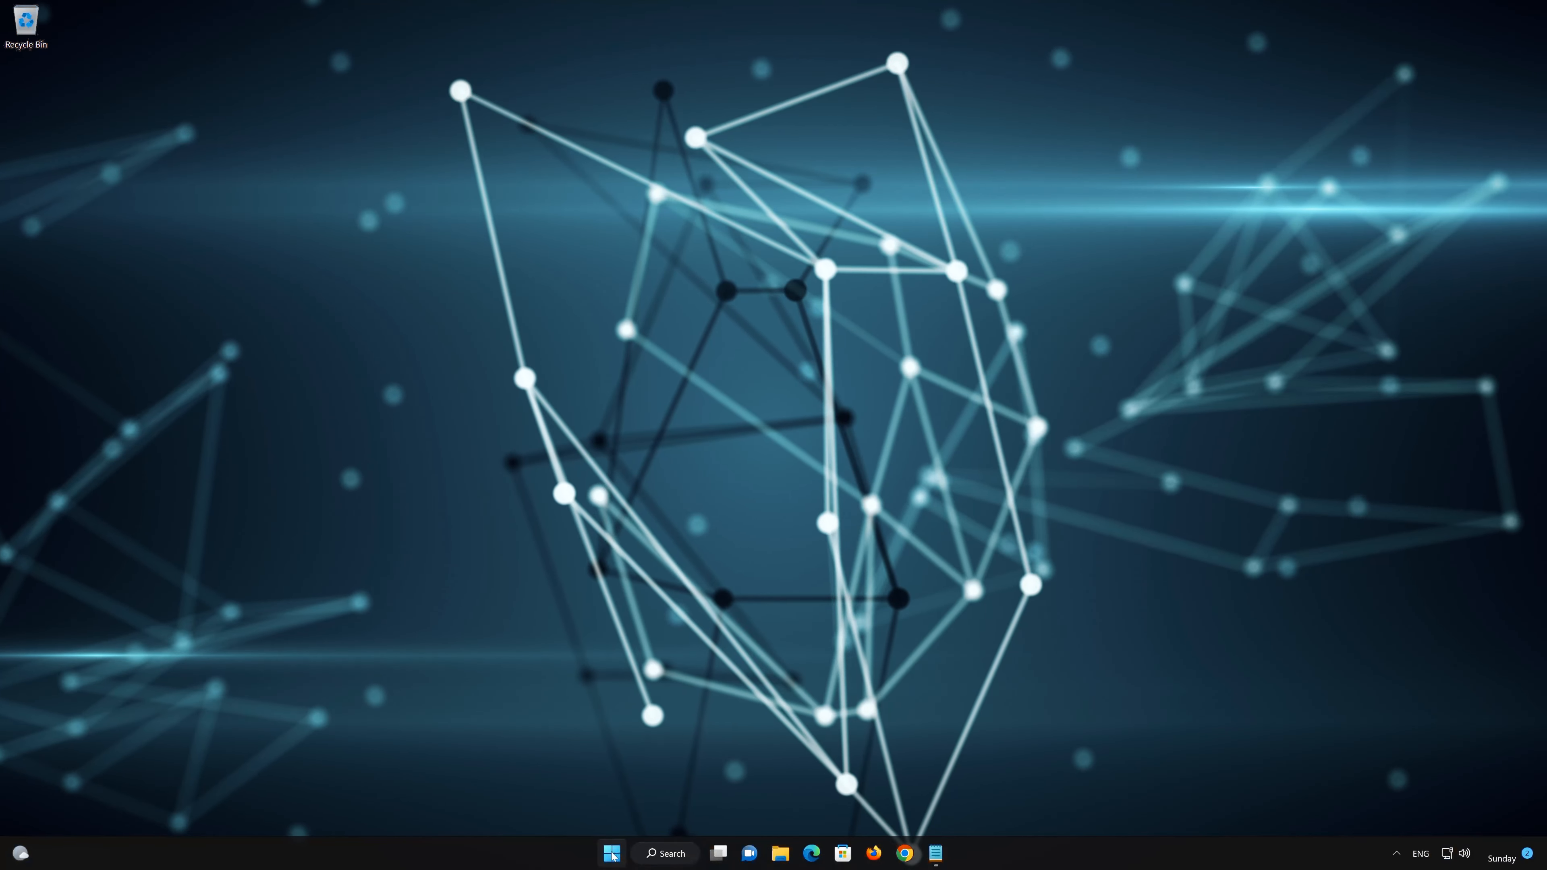
# Find powershell and start Windows PowerShell as administrator, allow it to make changes, and reposition its window nearer the desktop's centre.
pyautogui.click(612, 853)
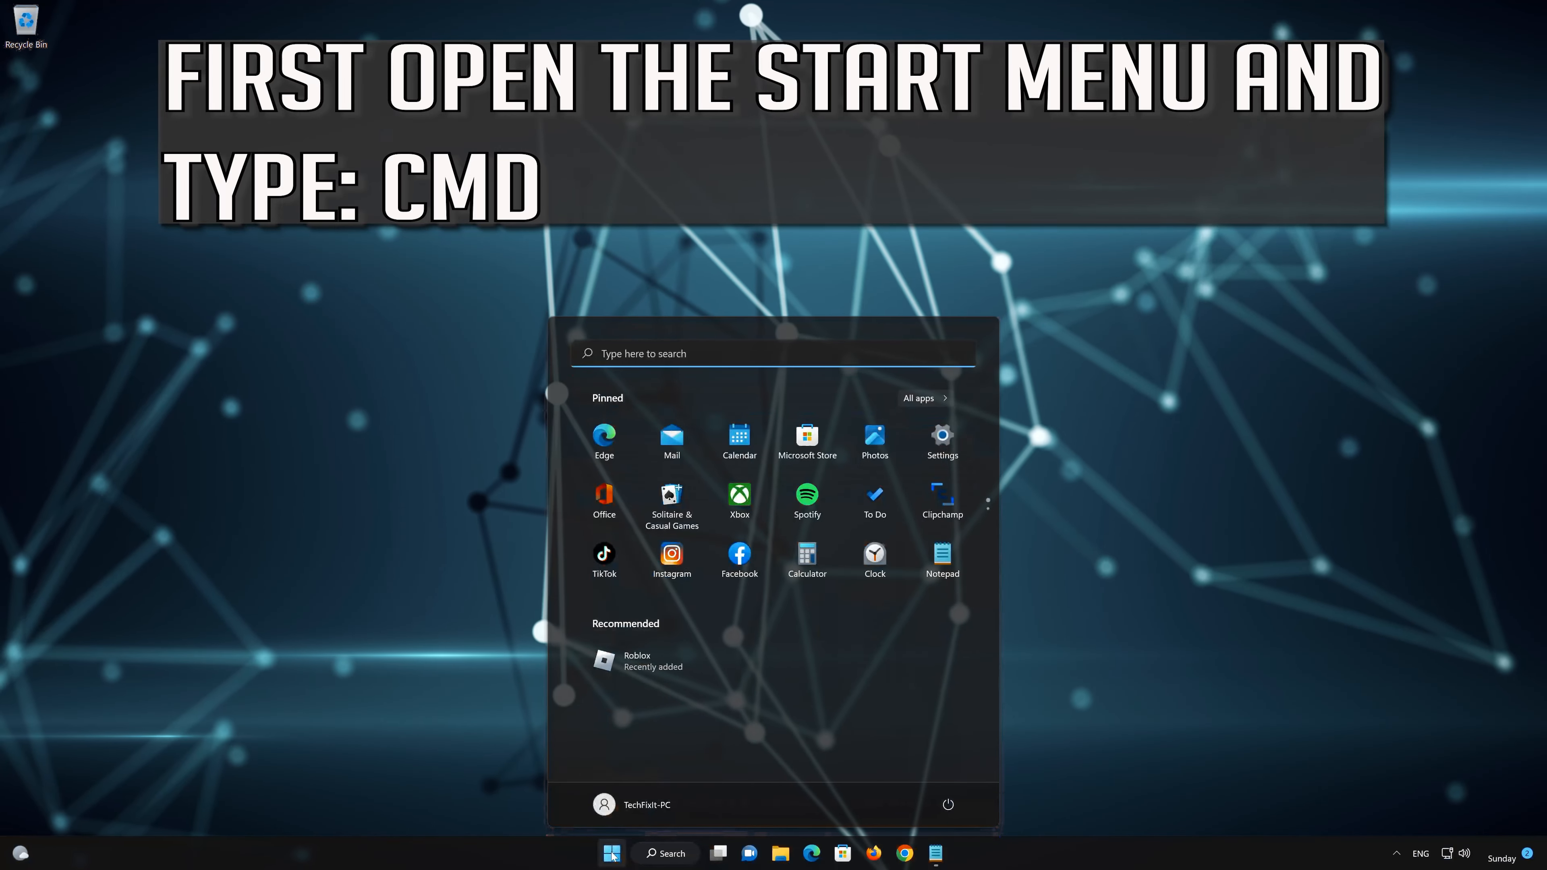
pyautogui.write('po')
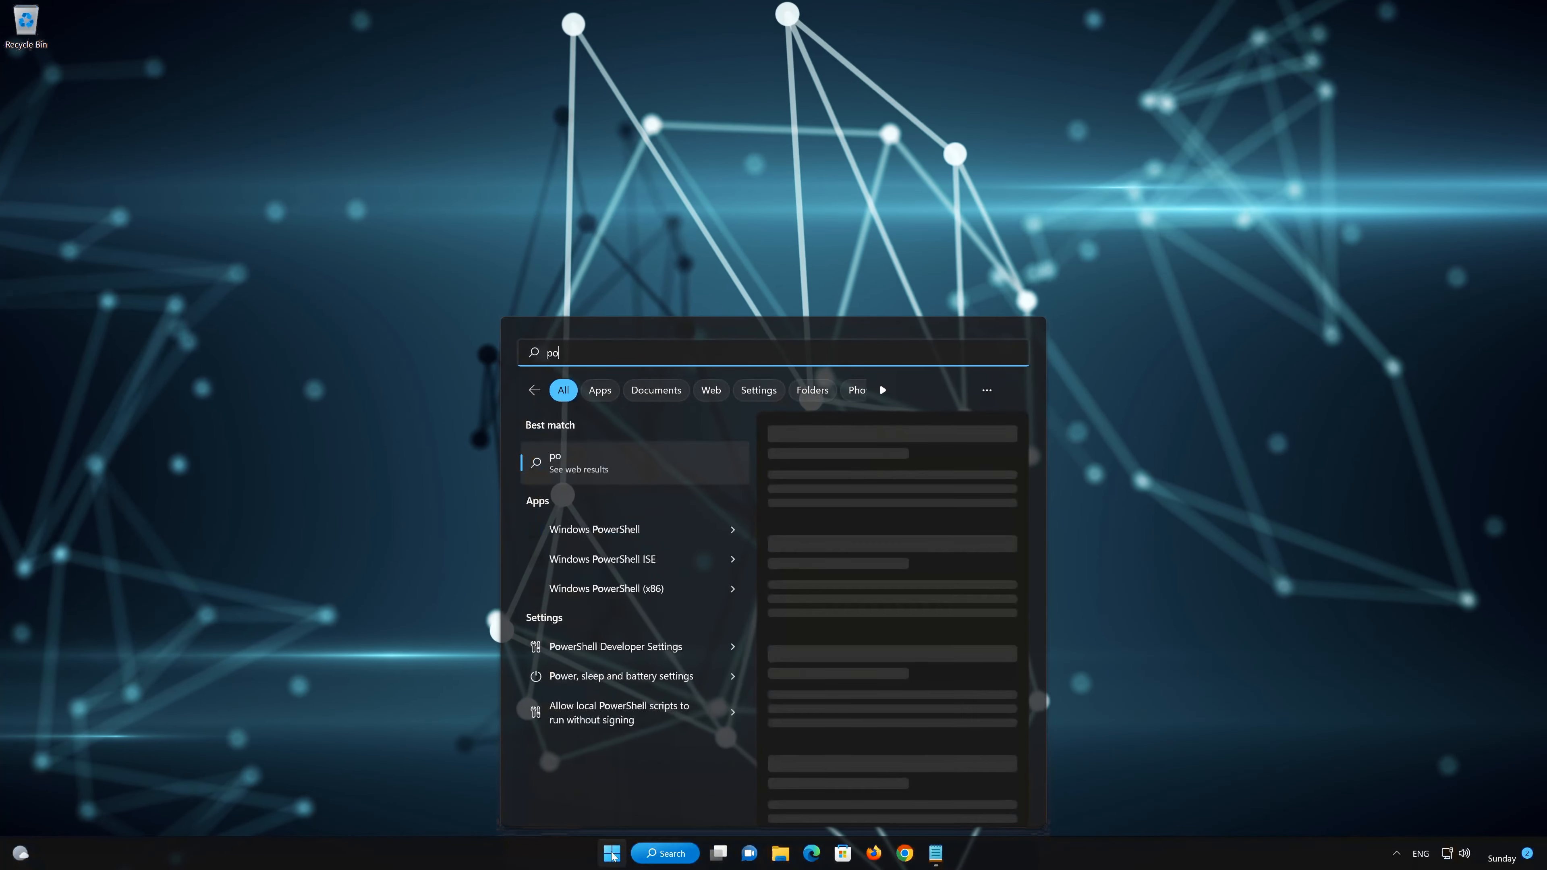
pyautogui.write('wershell')
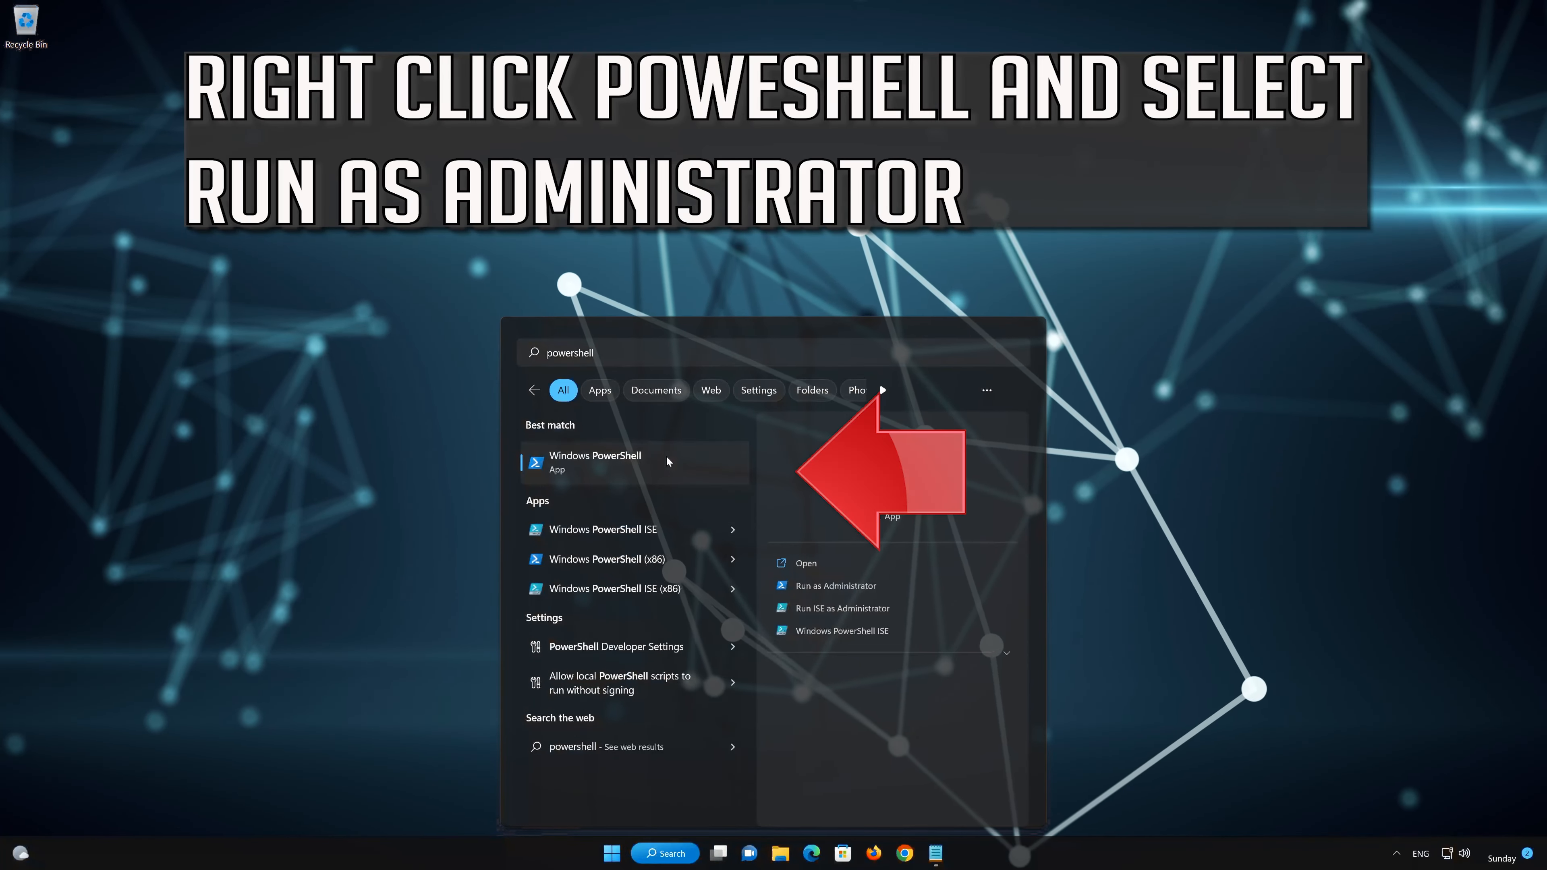
pyautogui.rightClick(666, 458)
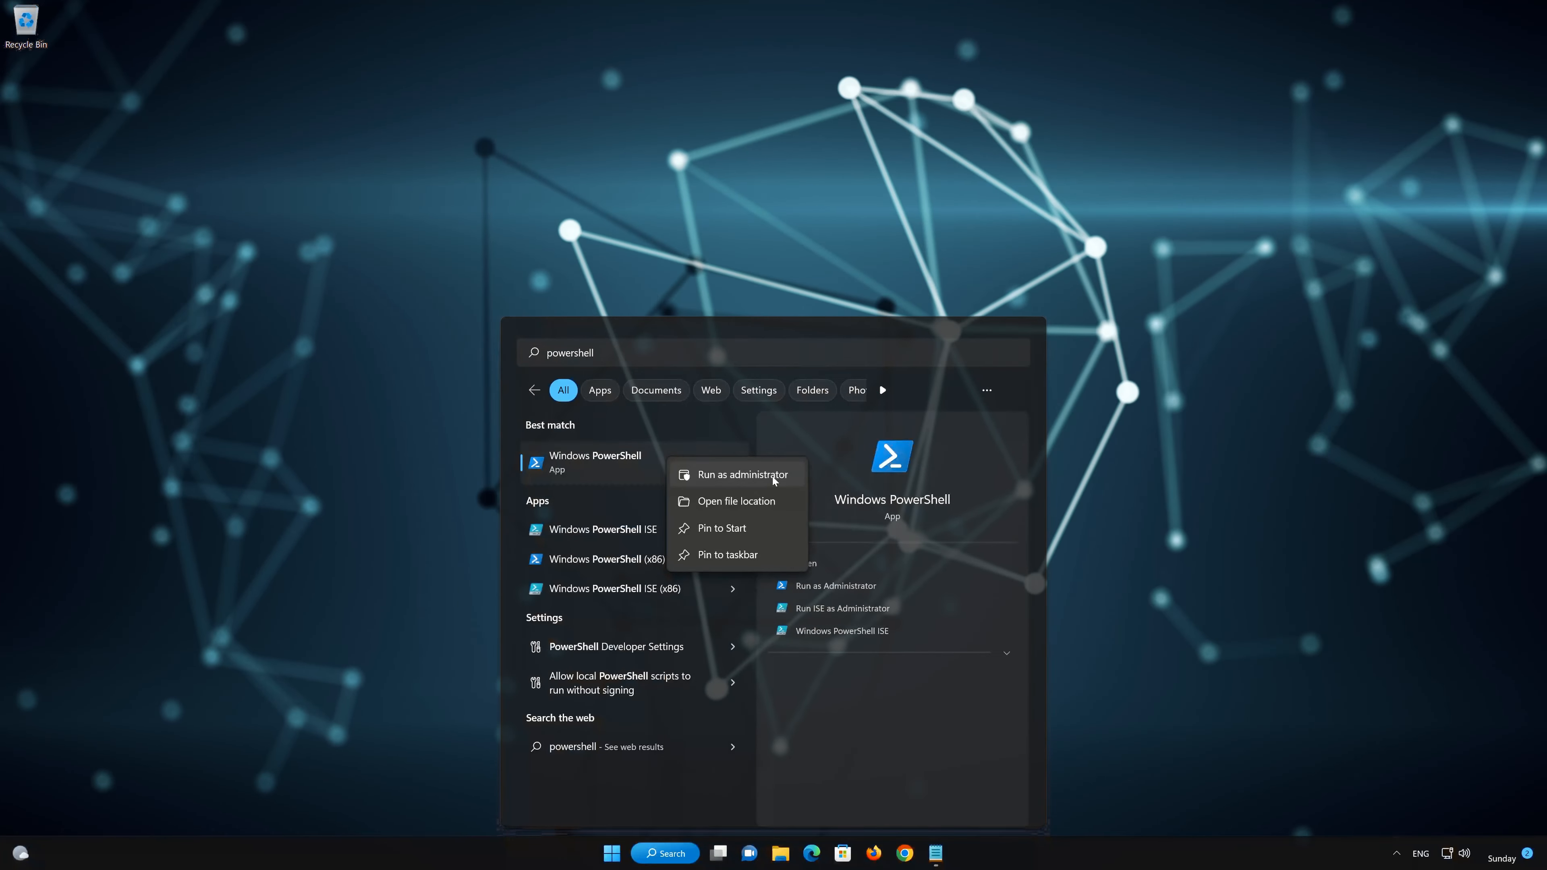
pyautogui.click(772, 476)
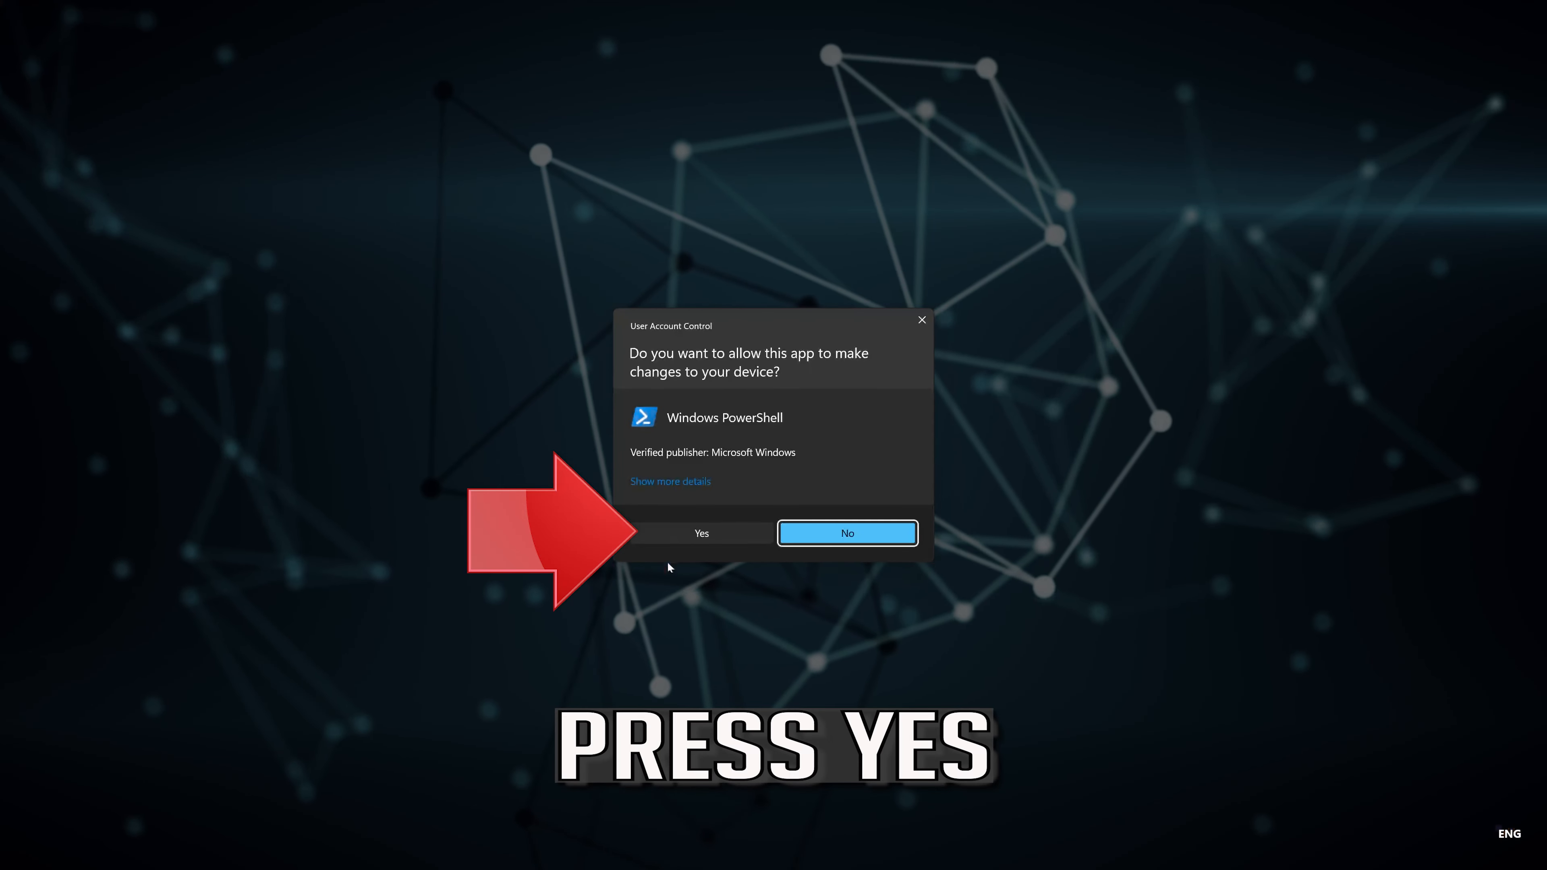
pyautogui.click(714, 537)
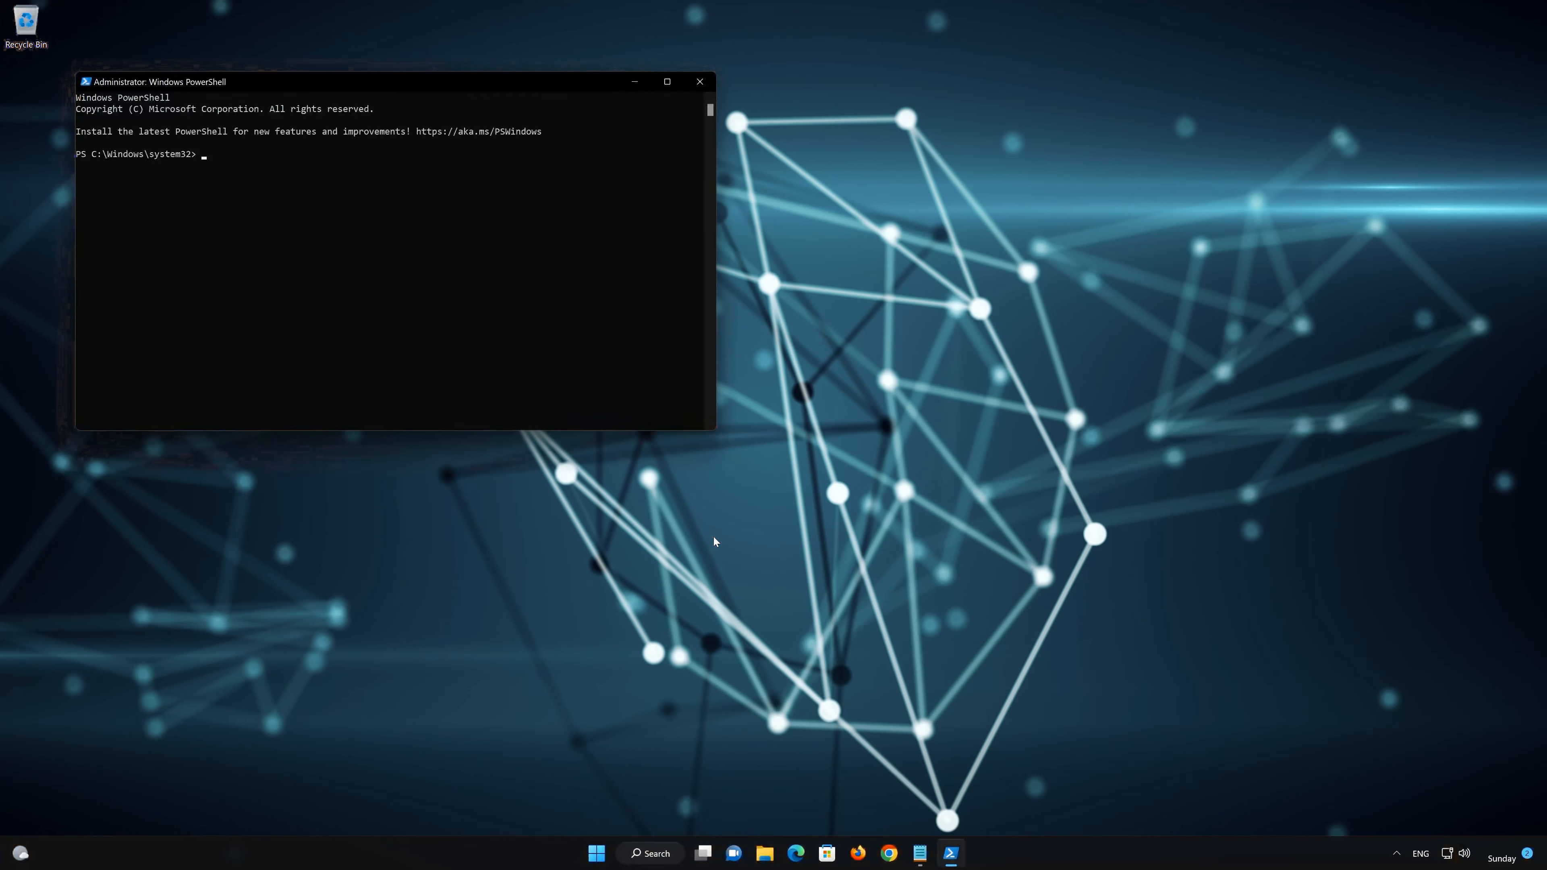
pyautogui.moveTo(475, 83); pyautogui.dragTo(904, 222)
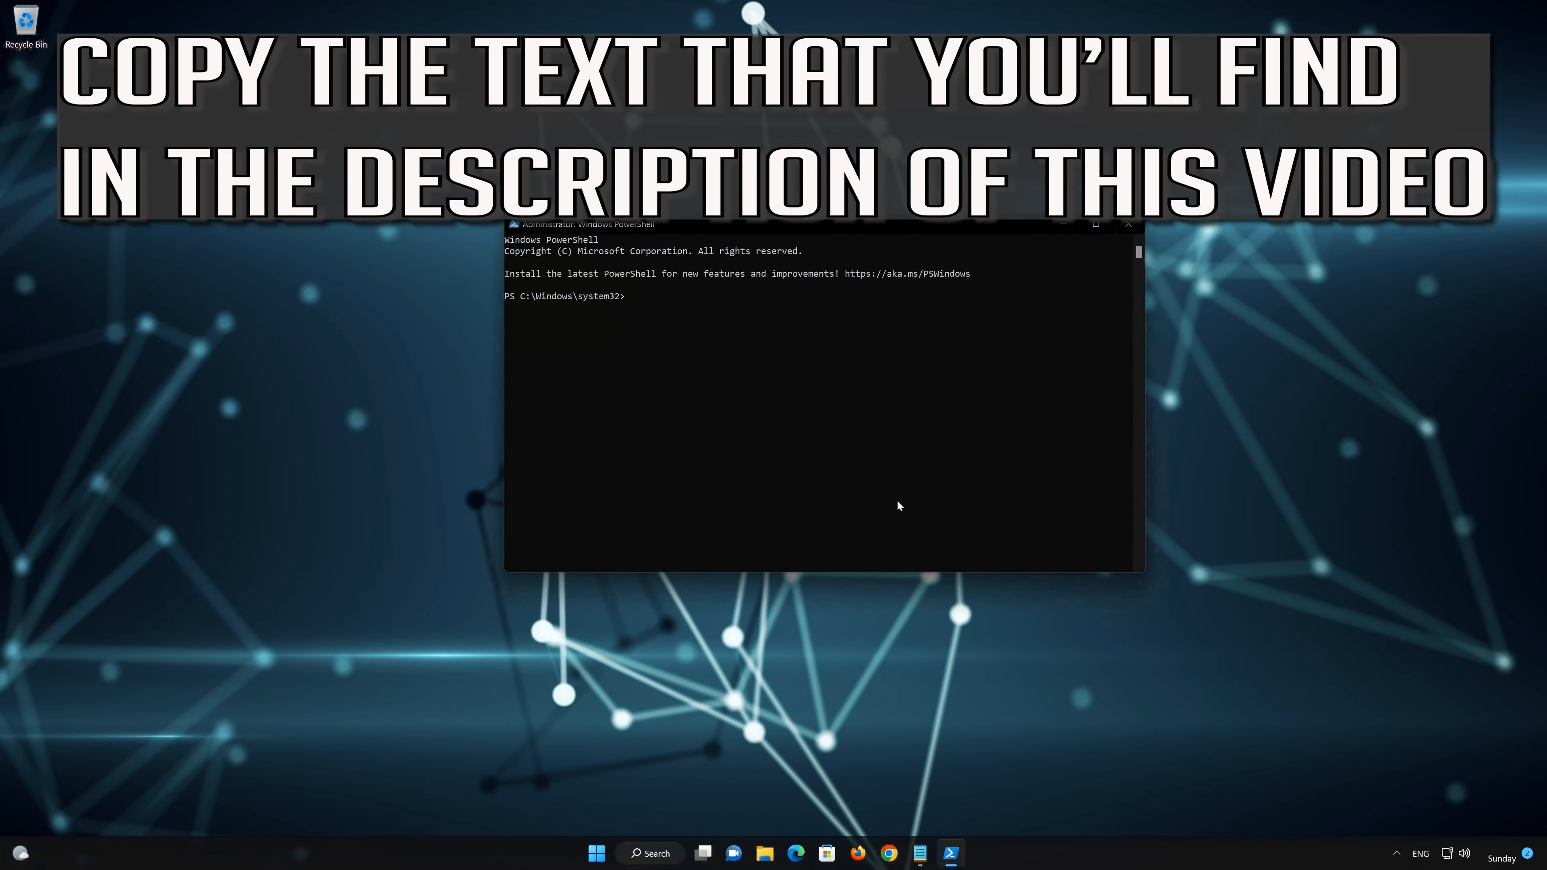
# Switch to the untitled Notepad note, copy its commands from net stop bits through net start cryptsvc, and minimize the window.
pyautogui.click(920, 854)
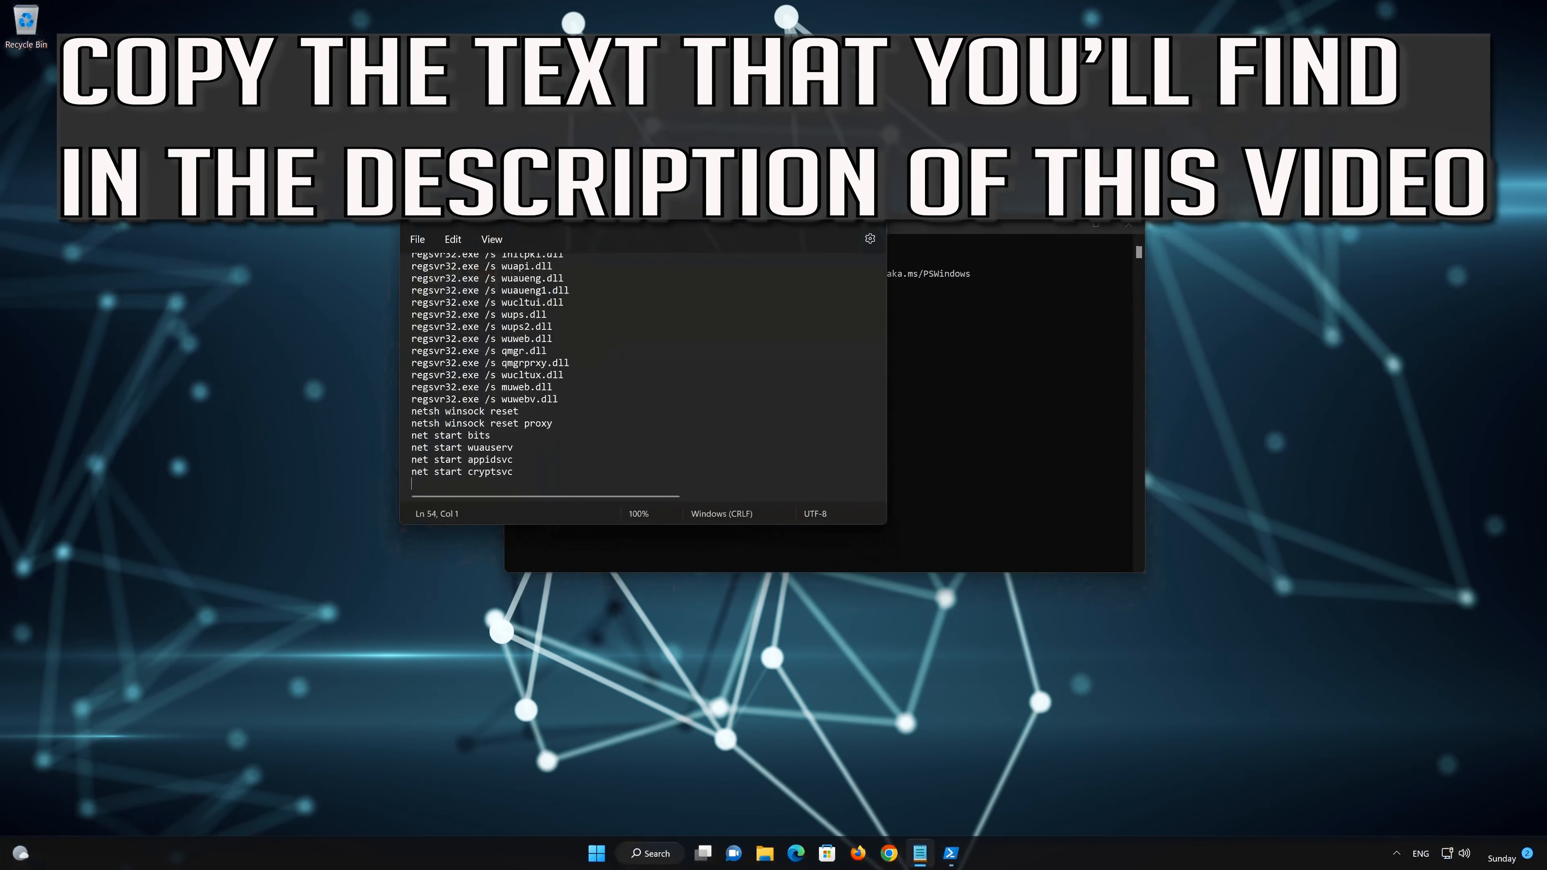
pyautogui.moveTo(513, 466); pyautogui.dragTo(462, 262)
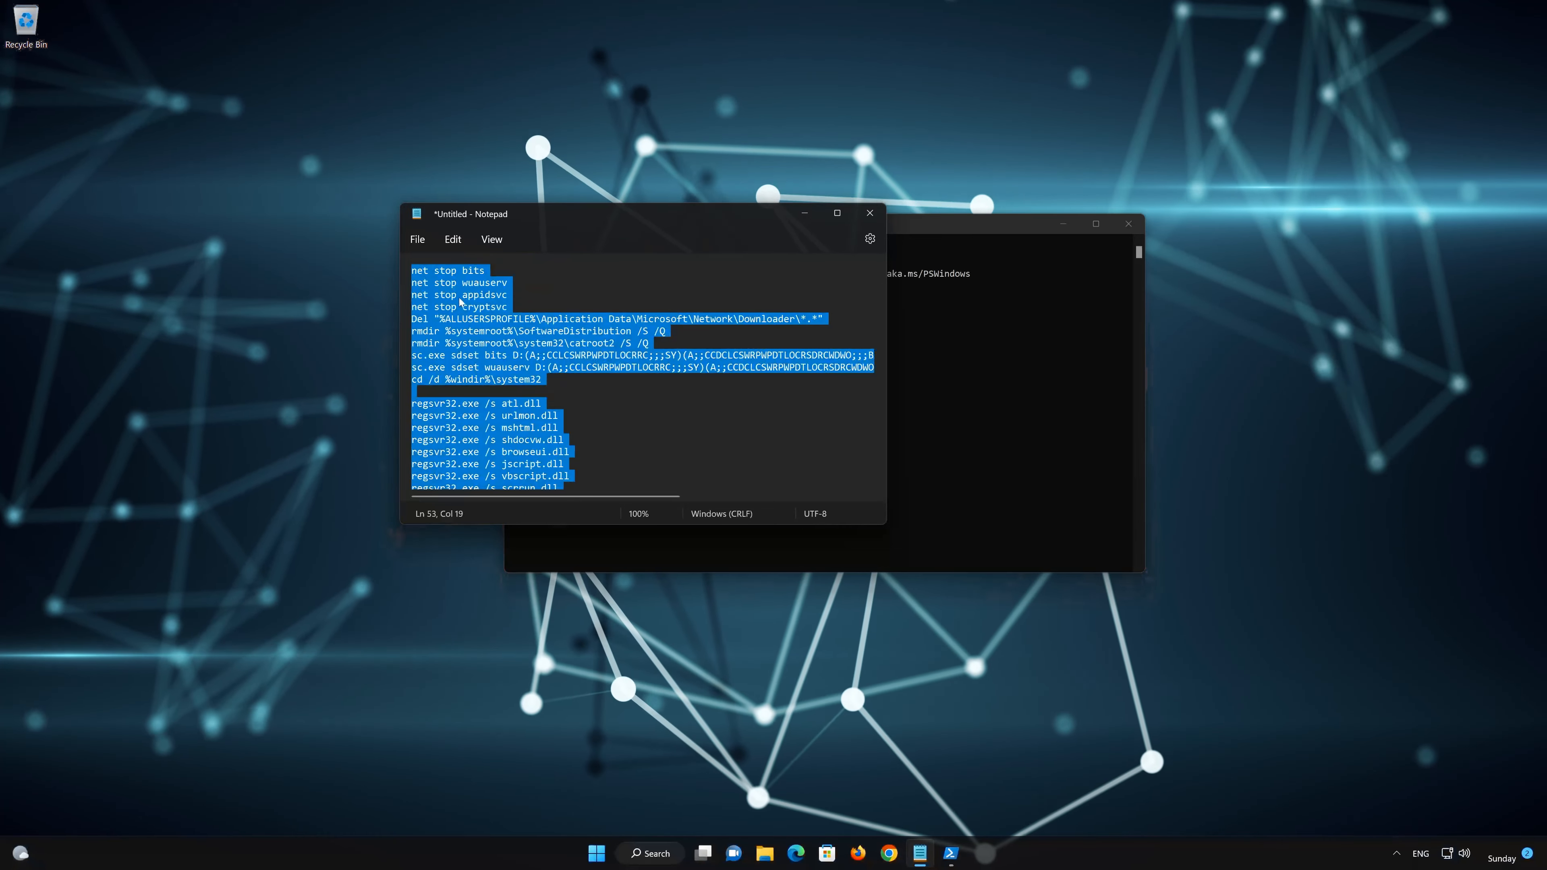
pyautogui.rightClick(460, 297)
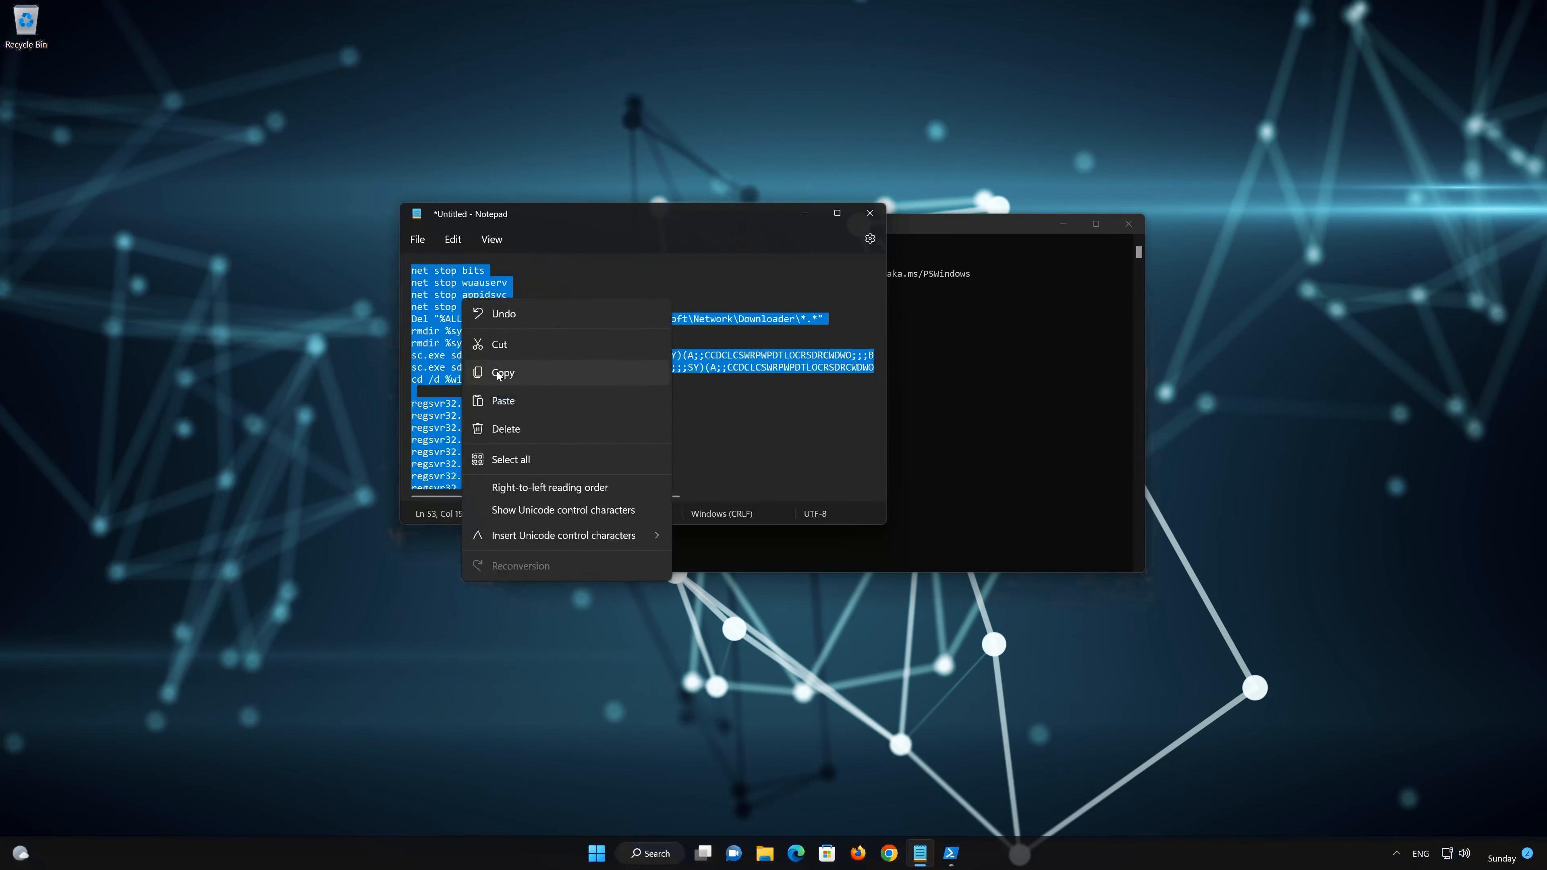
pyautogui.click(497, 372)
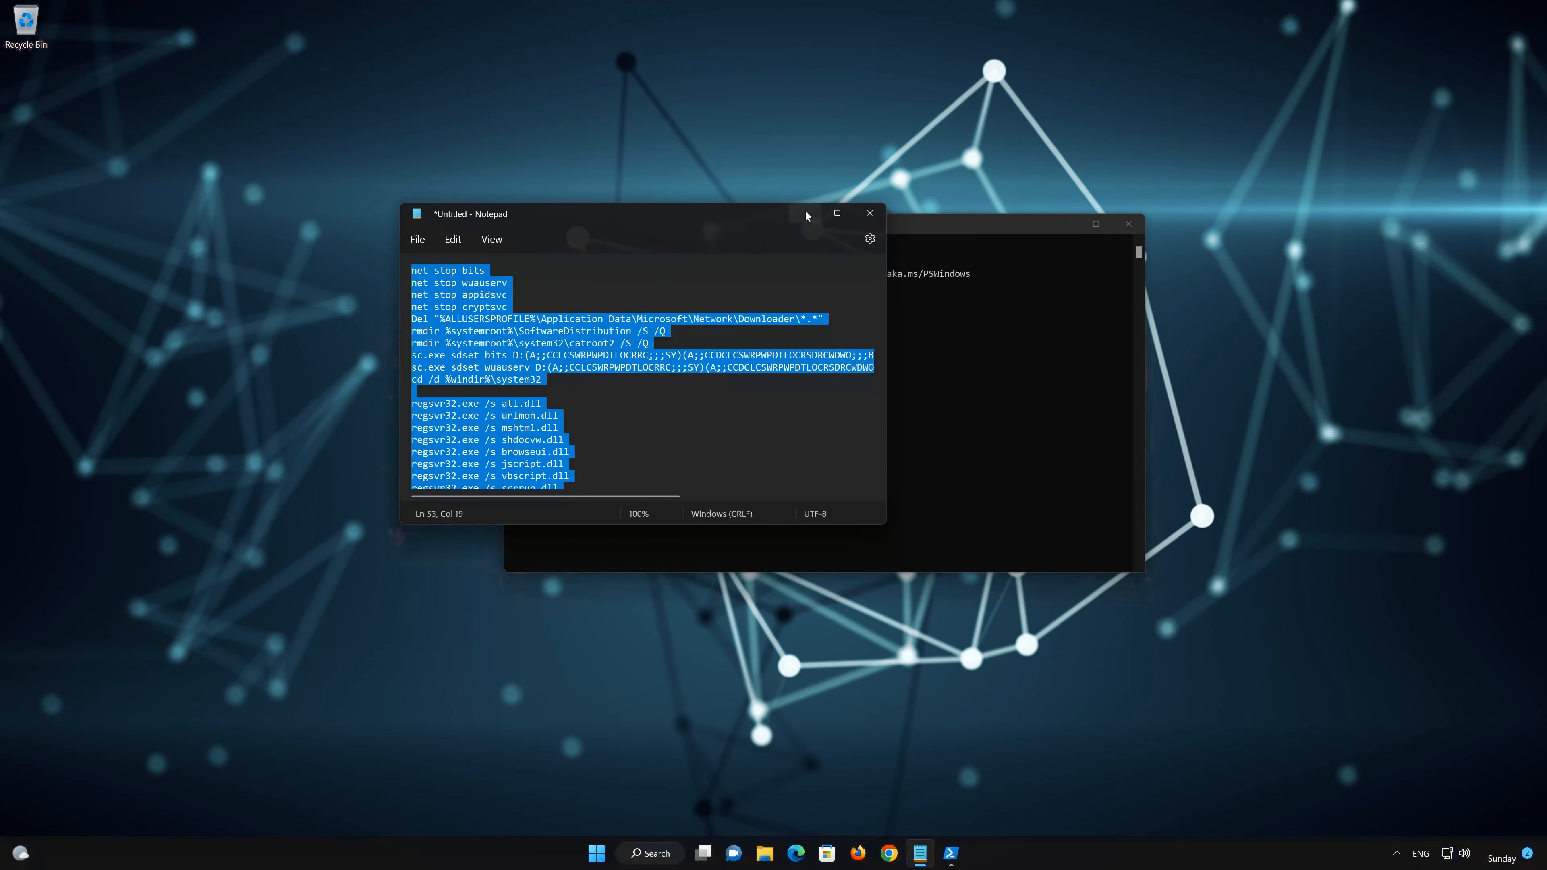
pyautogui.click(805, 213)
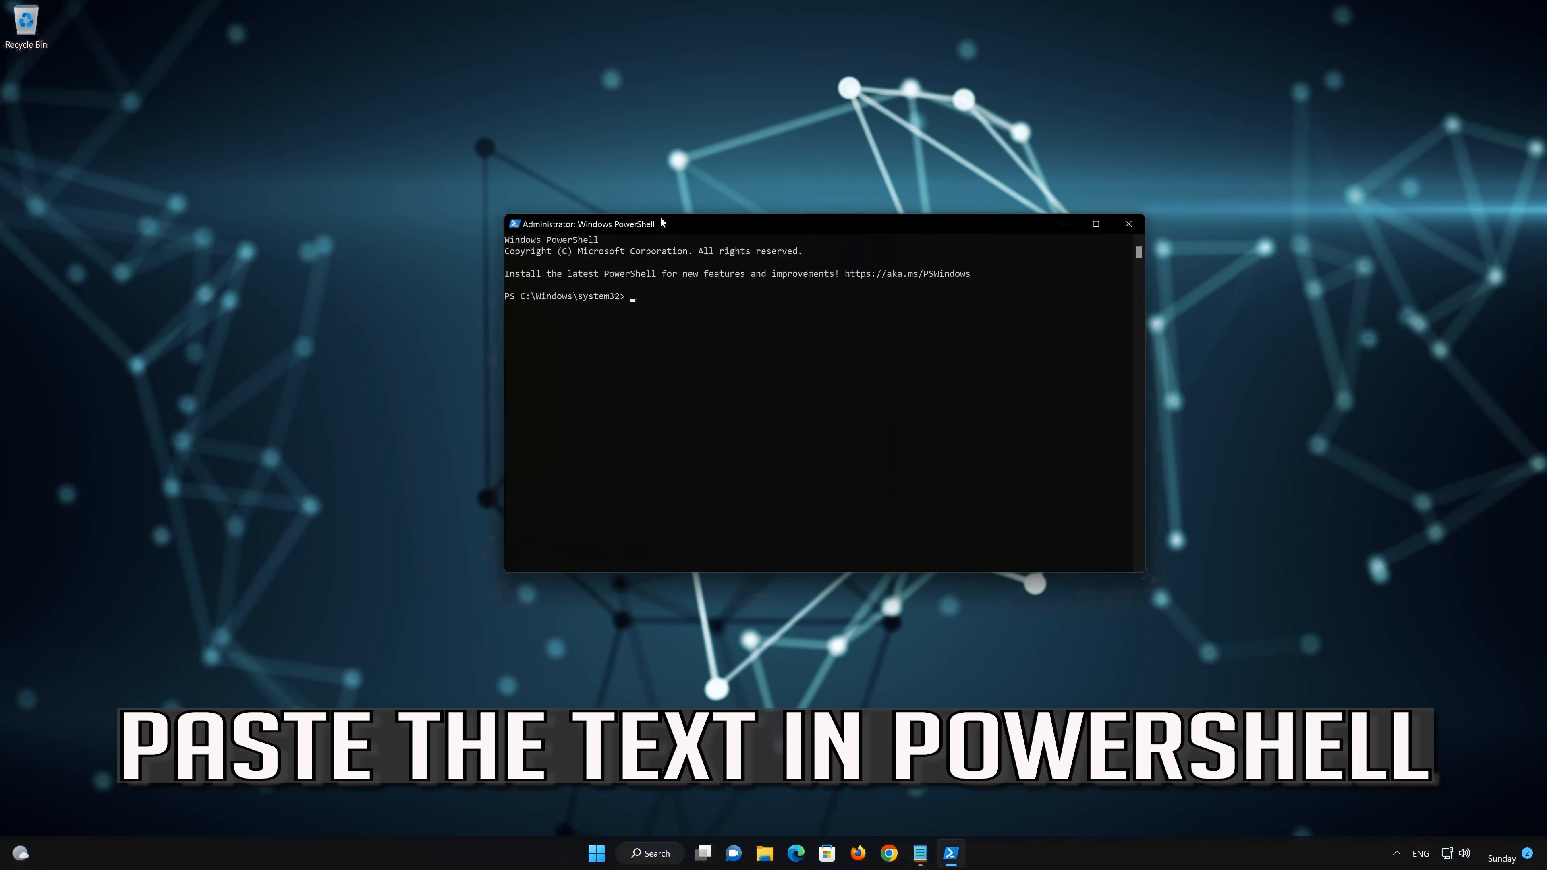
# Paste the copied Windows Update reset commands into PowerShell to run them, and close the session with exit.
pyautogui.rightClick(673, 224)
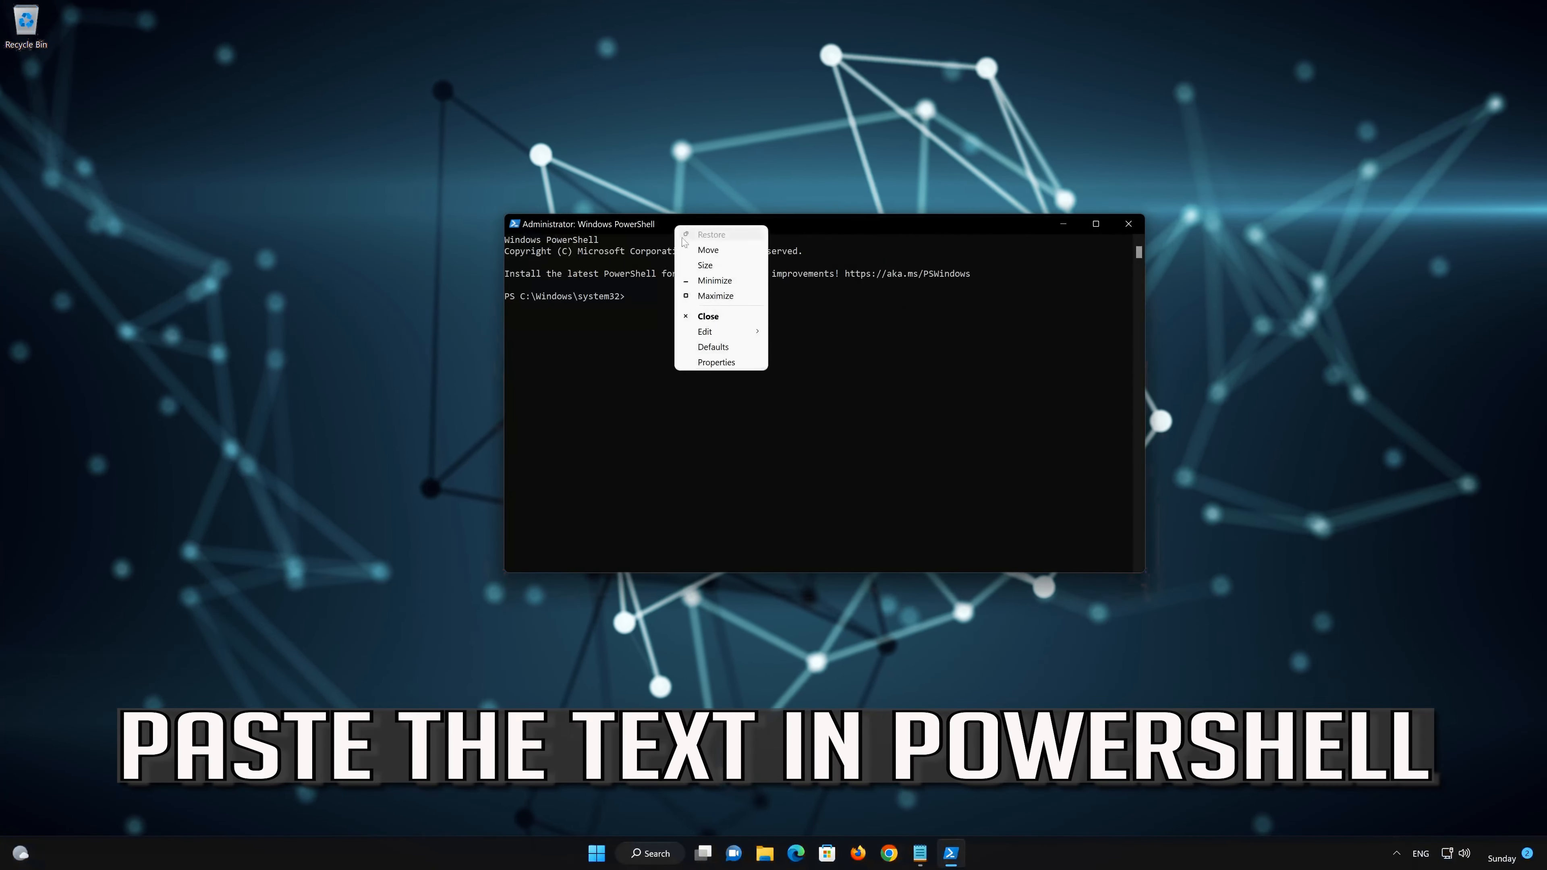
pyautogui.moveTo(686, 335)
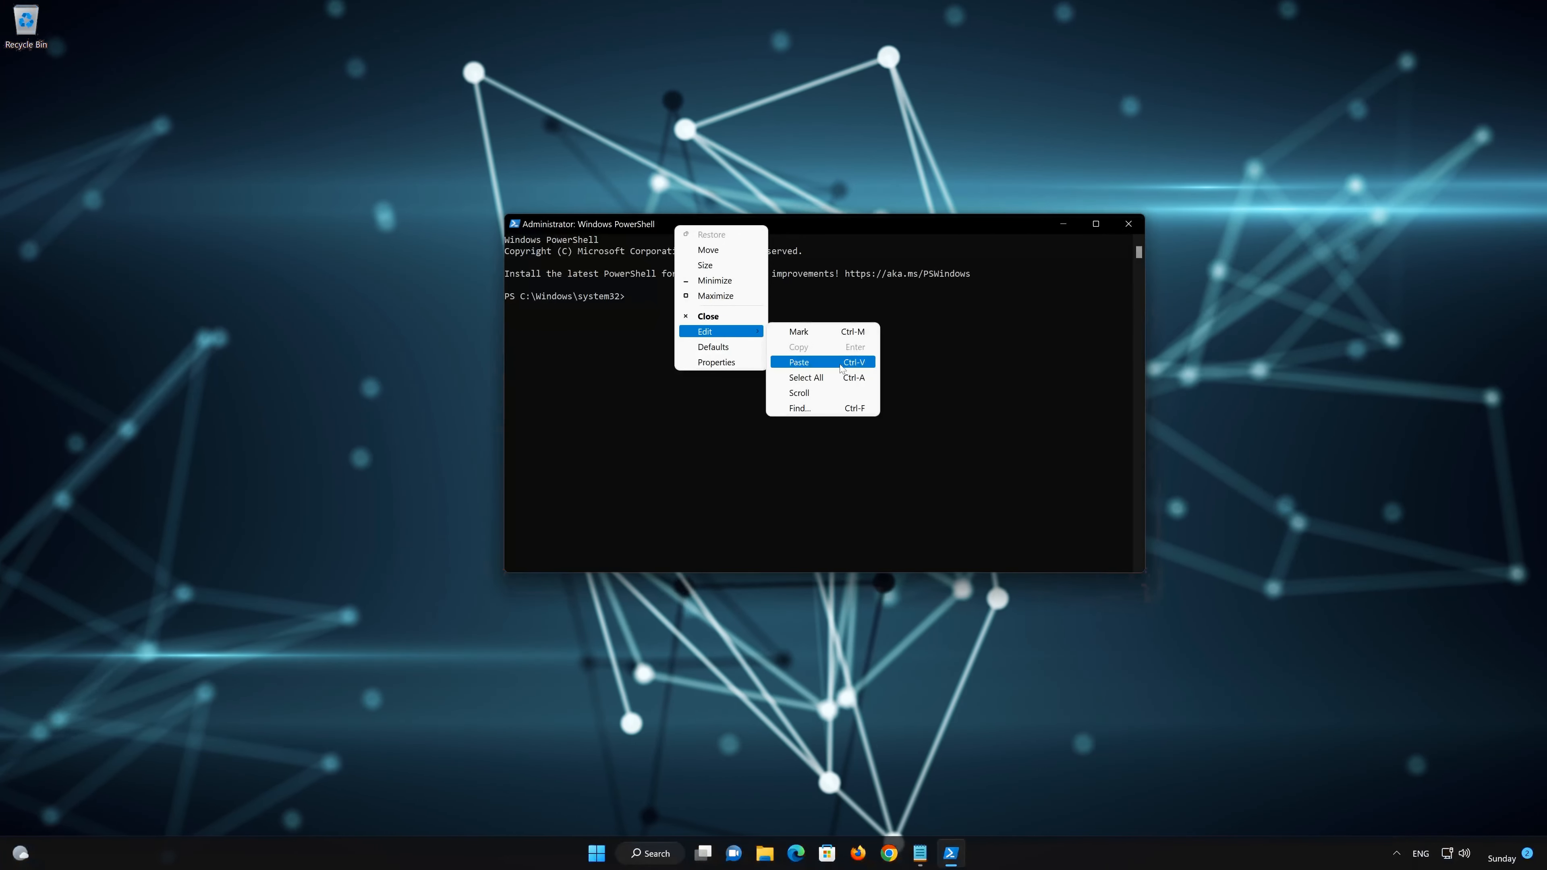
pyautogui.click(842, 363)
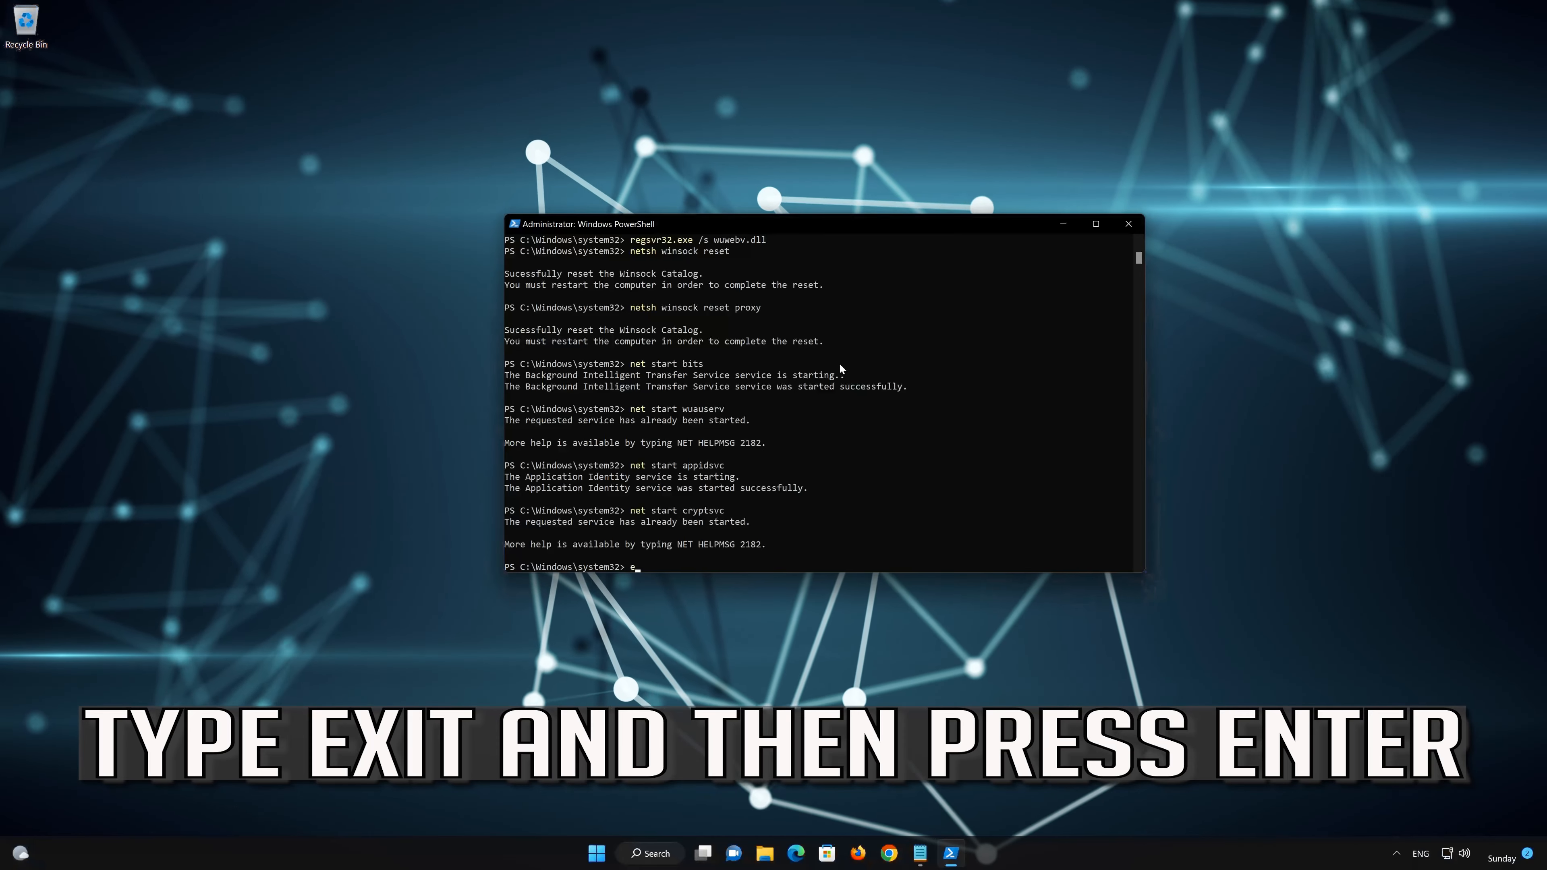
pyautogui.write('exit')
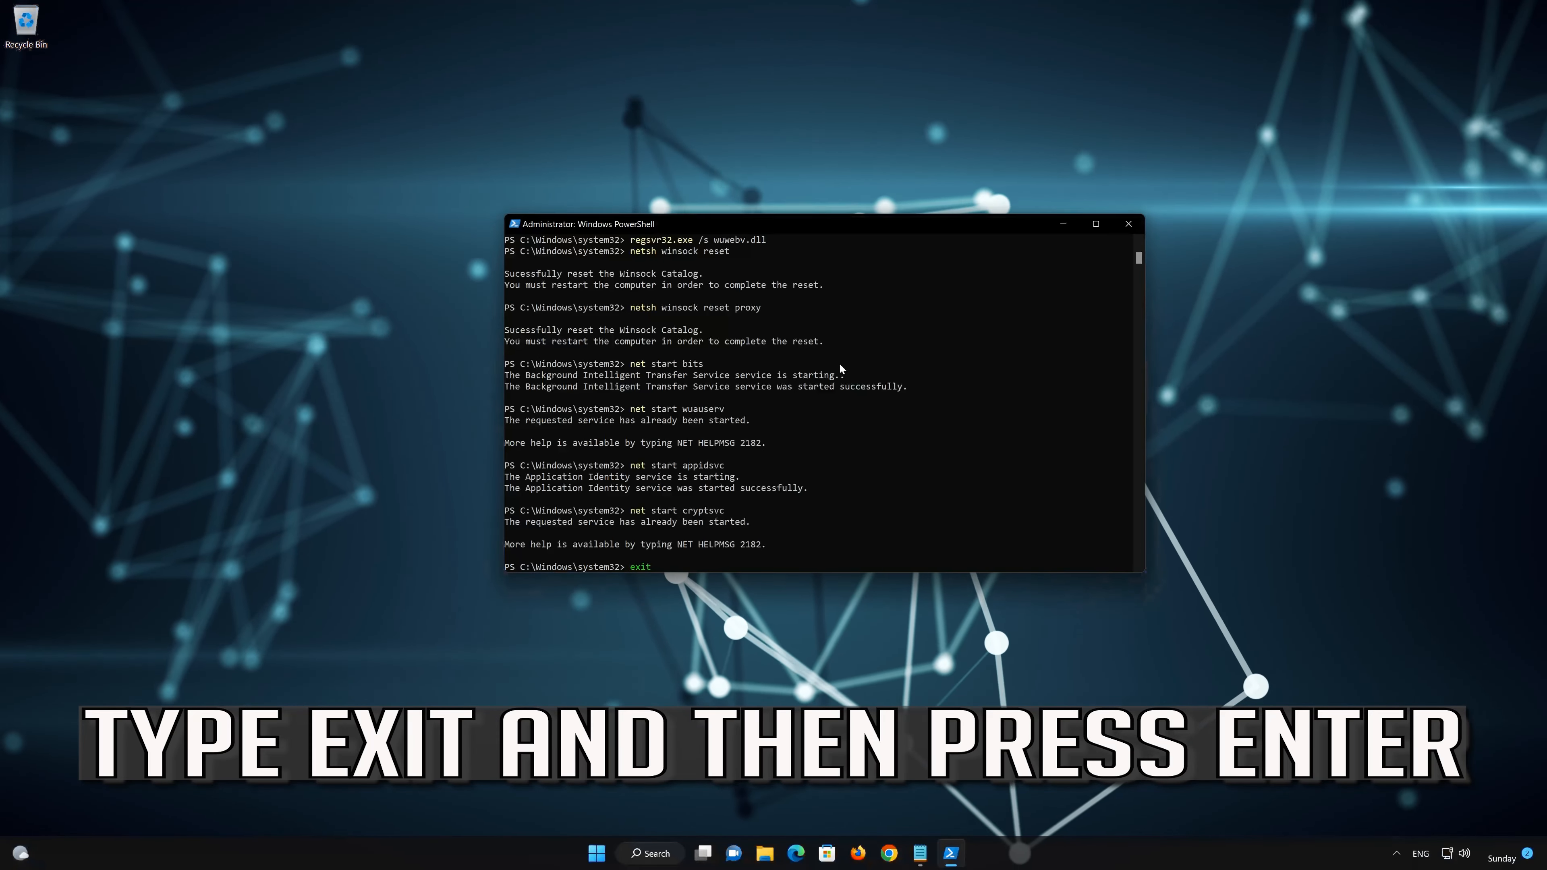
pyautogui.press('Return')
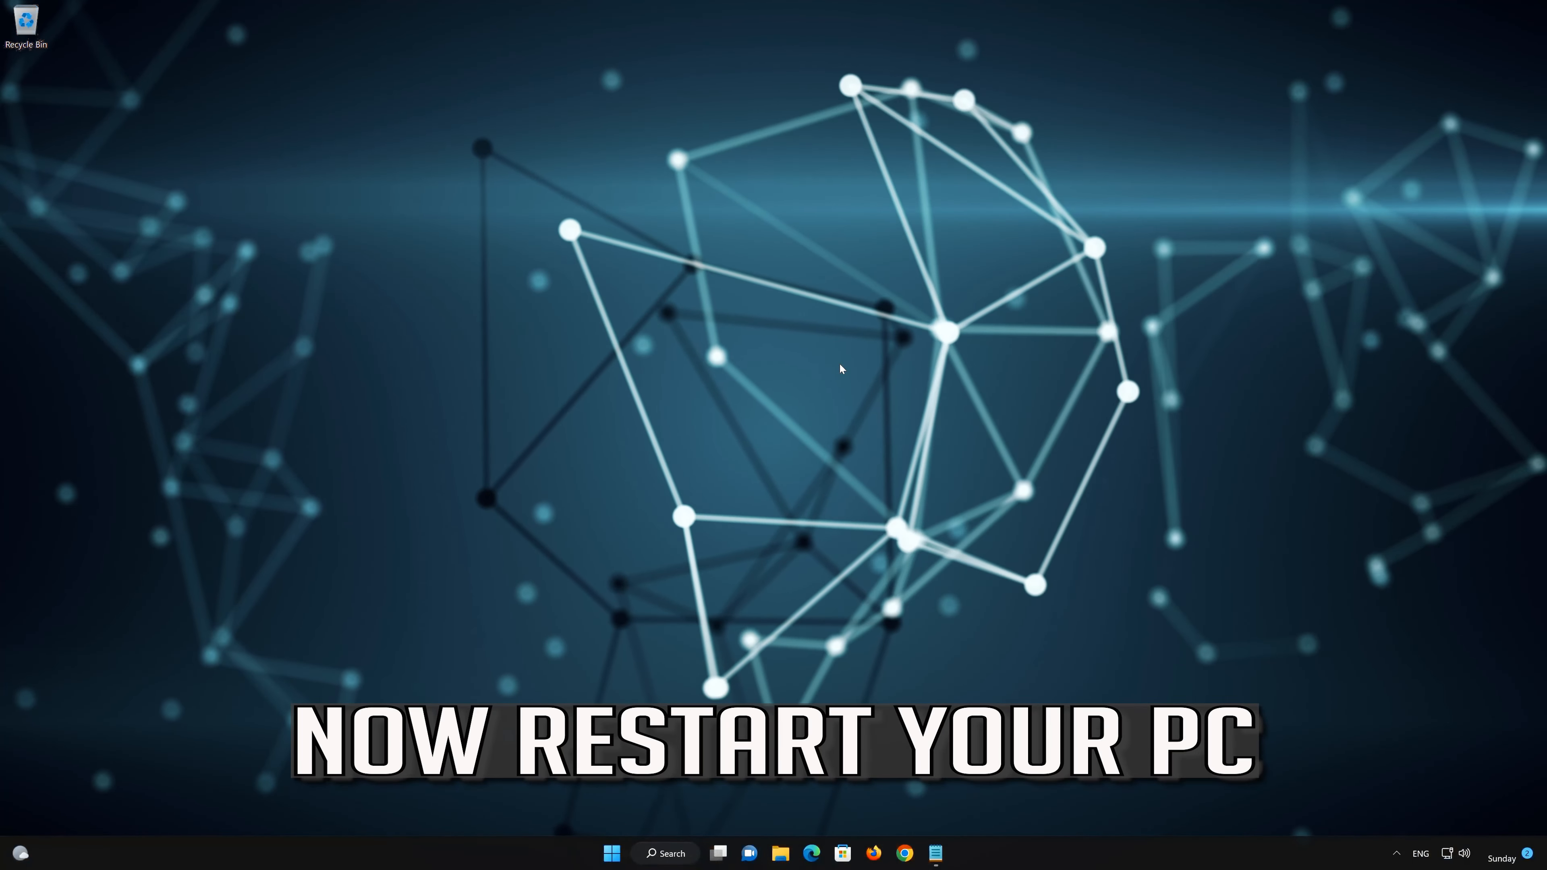
# Restart the PC.
pyautogui.click(612, 853)
pyautogui.click(947, 804)
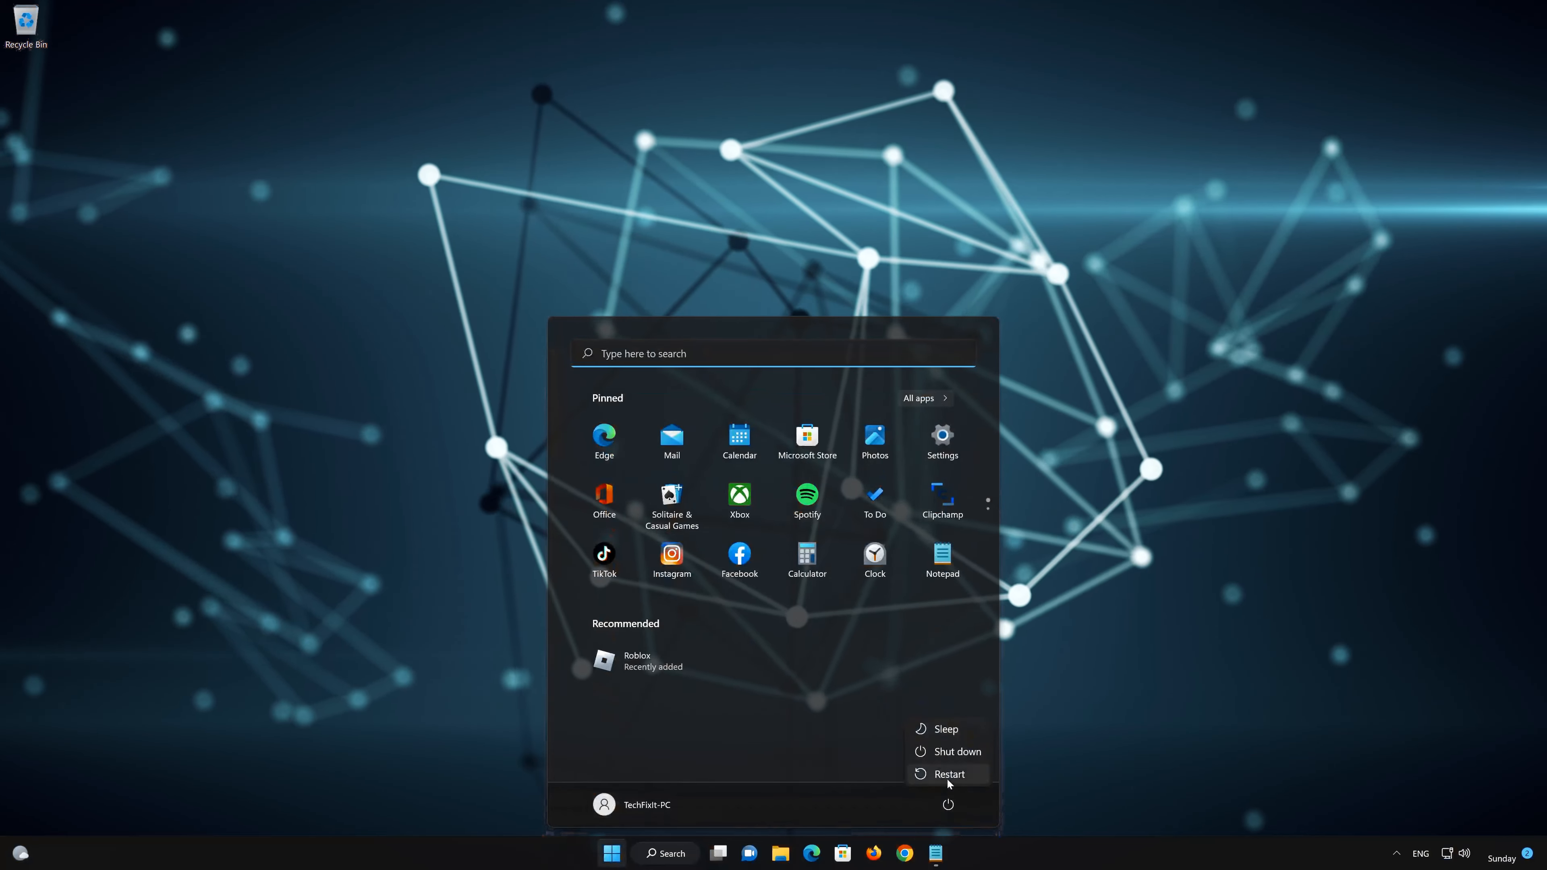
pyautogui.click(947, 775)
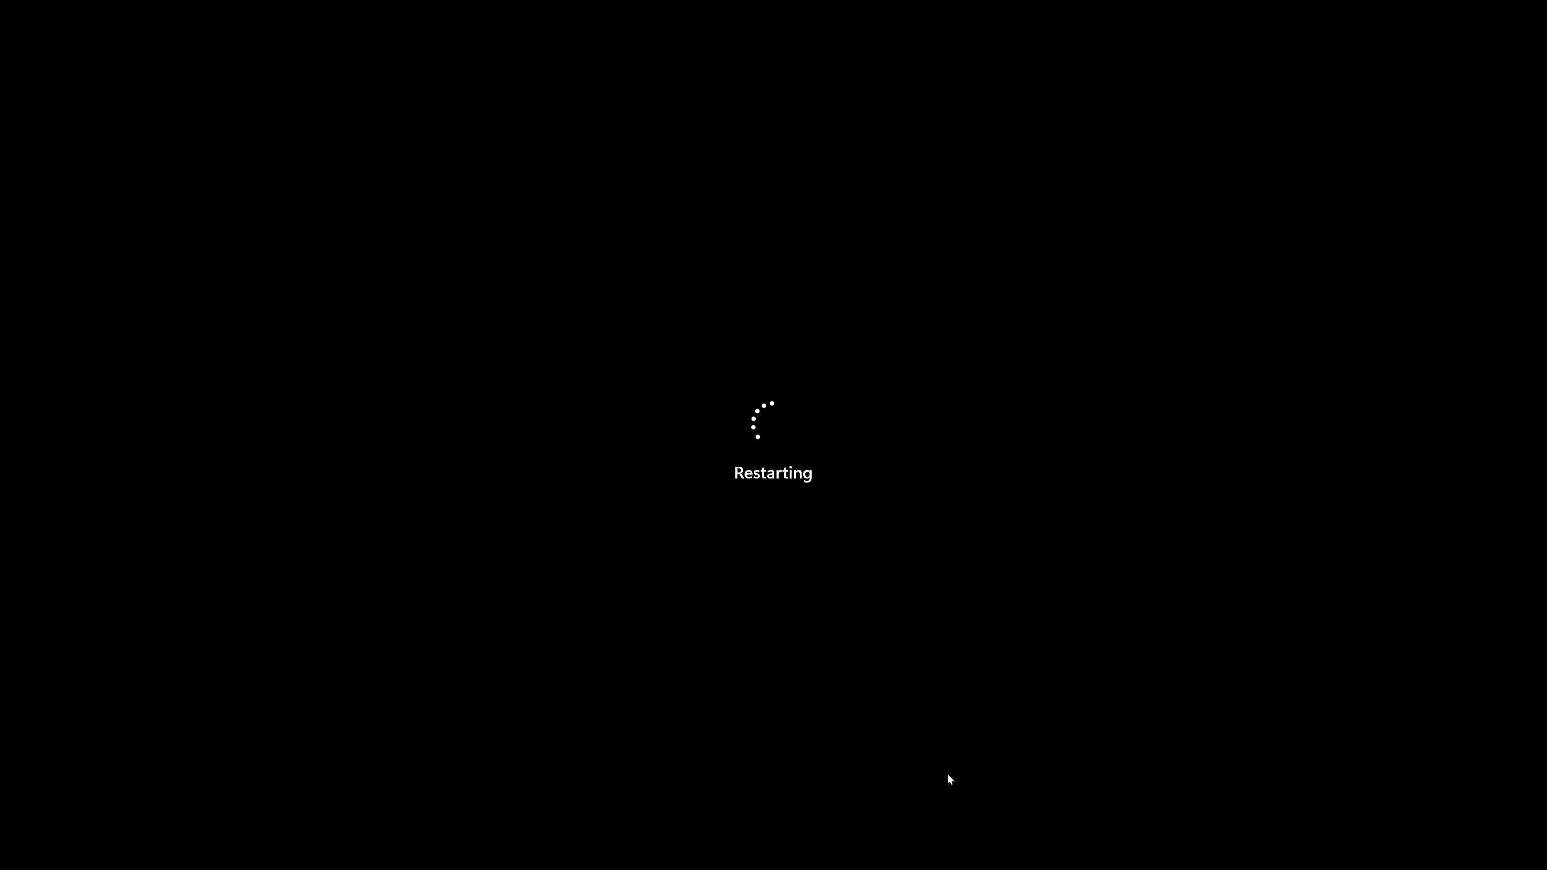